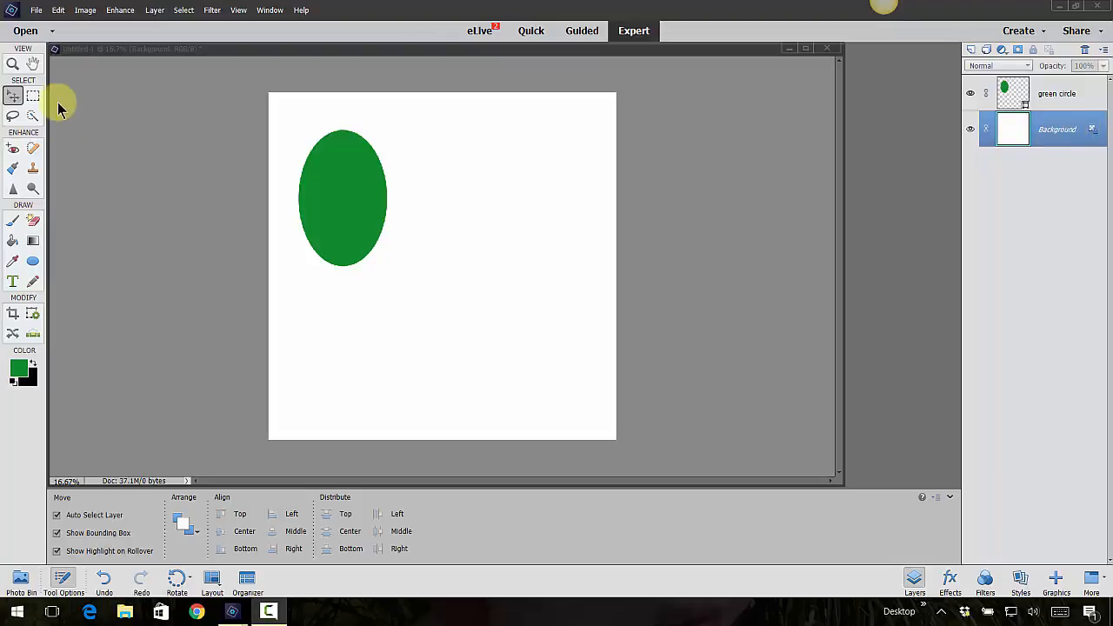
Step: Place the _DSC0083 photo from the 23content-aware-fill folder into the document
click(33, 15)
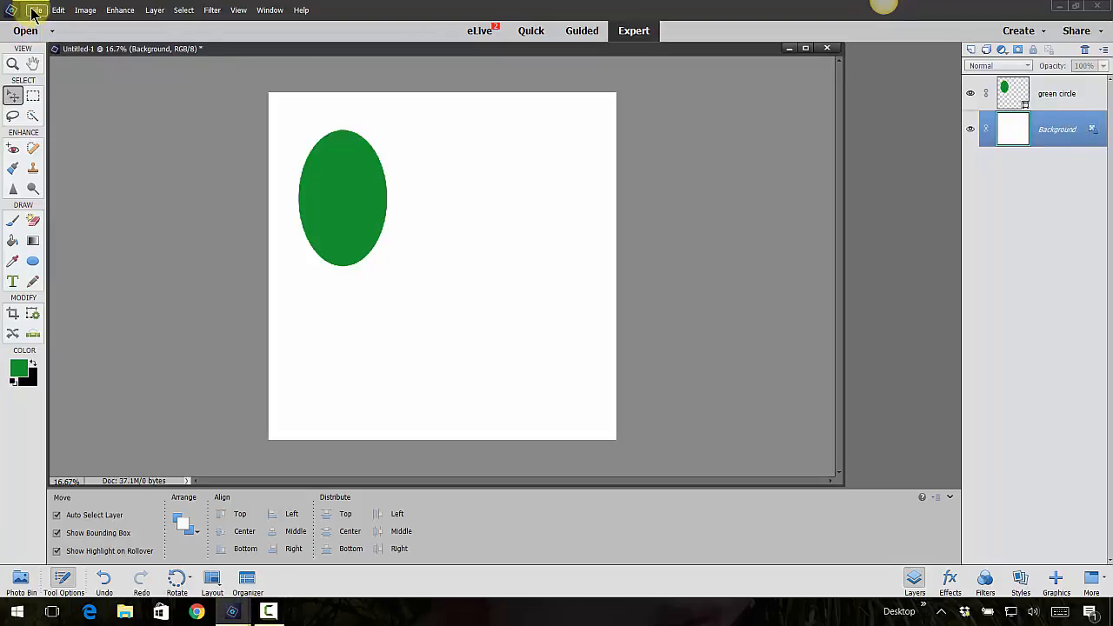
click(33, 13)
click(52, 196)
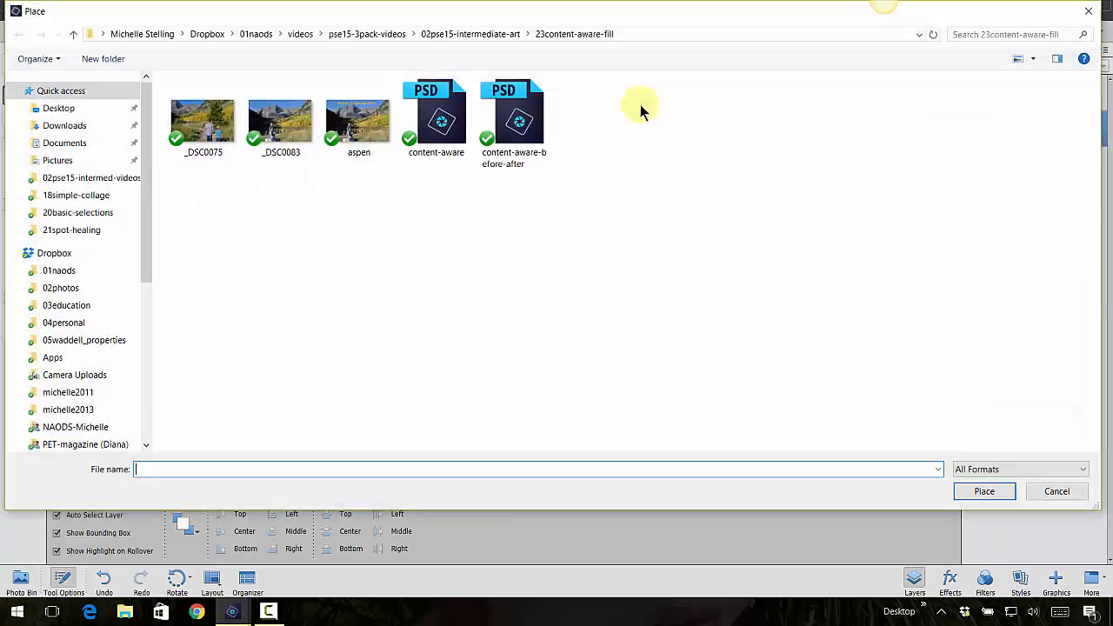
click(280, 123)
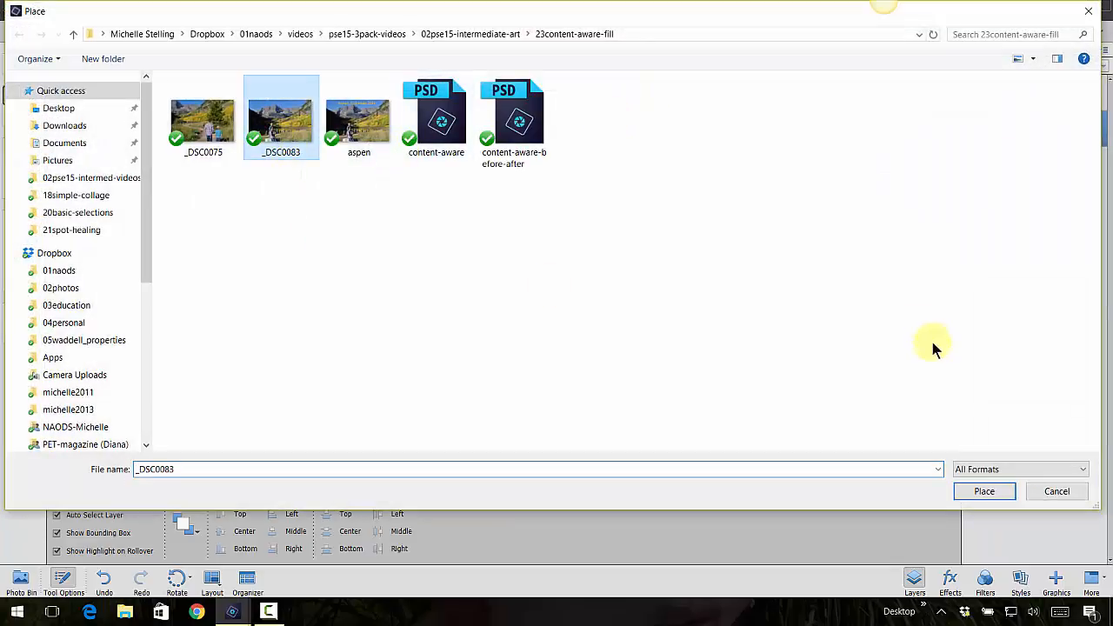
click(983, 491)
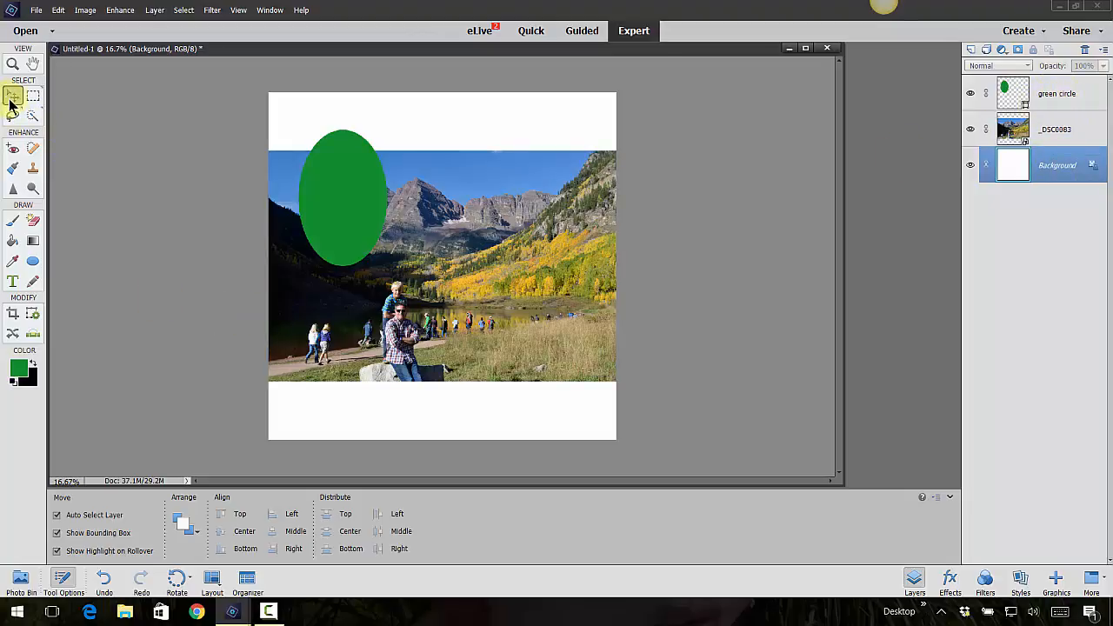
Step: Reposition the green circle over the photo's upper-left edge and shift the photo slightly lower on the canvas
drag(338, 196, 533, 176)
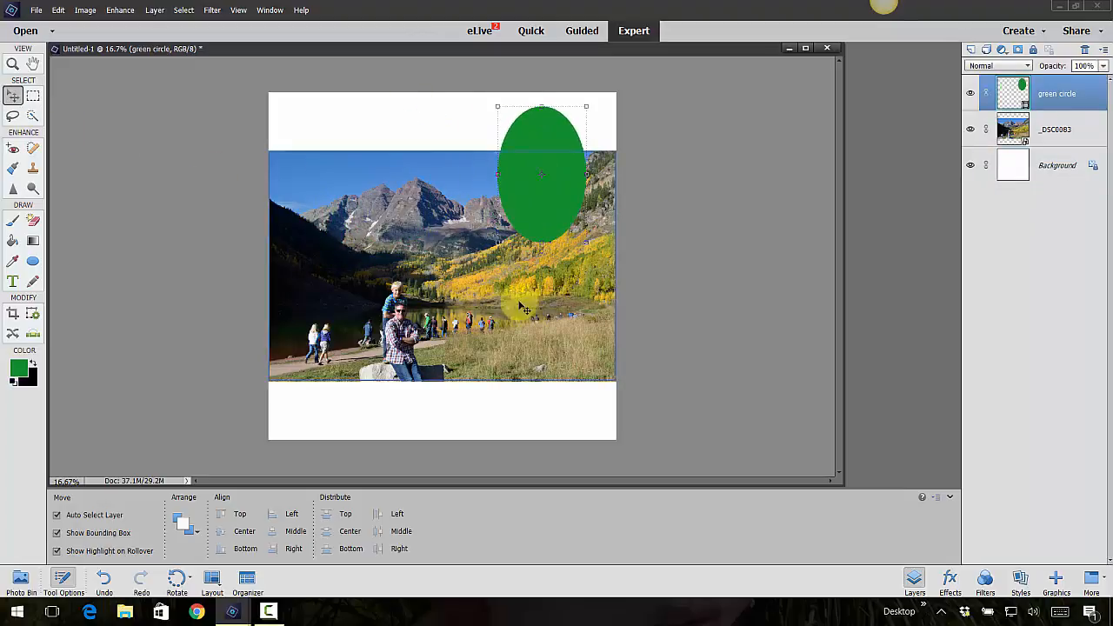
drag(524, 309, 510, 327)
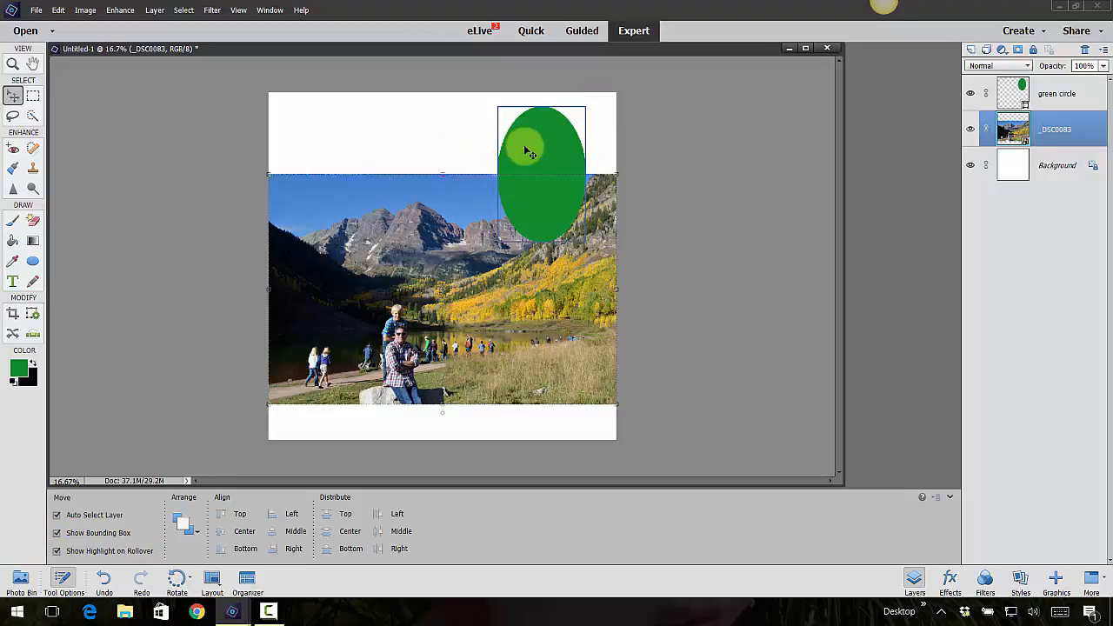
drag(526, 152, 362, 145)
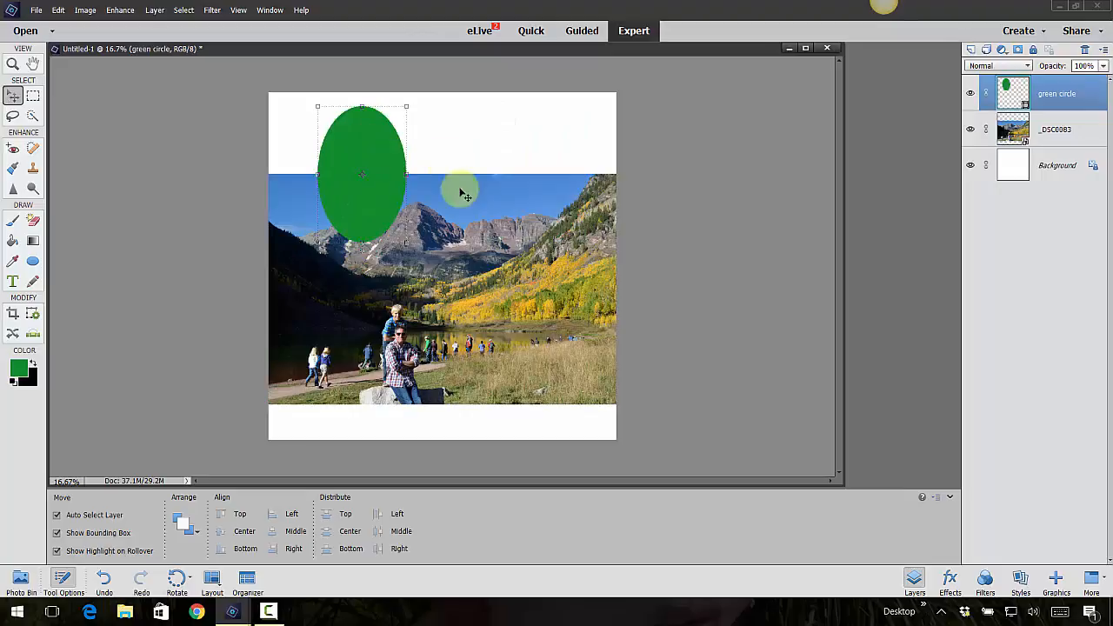
mouse_move(462, 199)
mouse_down()
mouse_move(464, 141)
mouse_move(447, 214)
mouse_move(456, 257)
mouse_move(494, 191)
mouse_move(463, 195)
mouse_up()
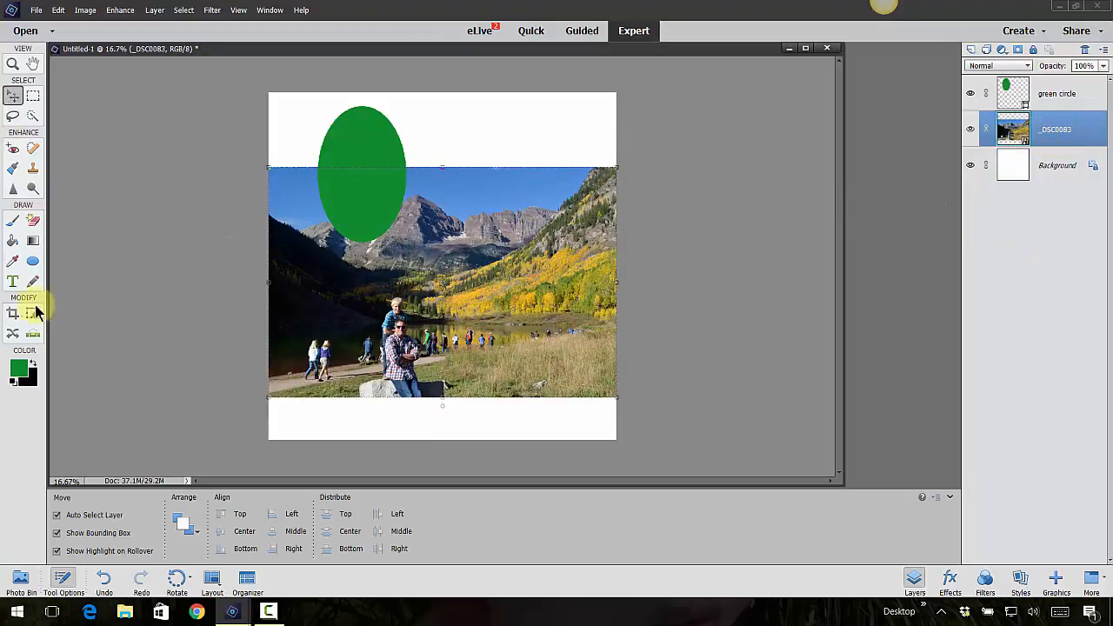
Step: Add the horizontal text "Aspen" in the white area above the photo and move it slightly away from the green circle
click(12, 281)
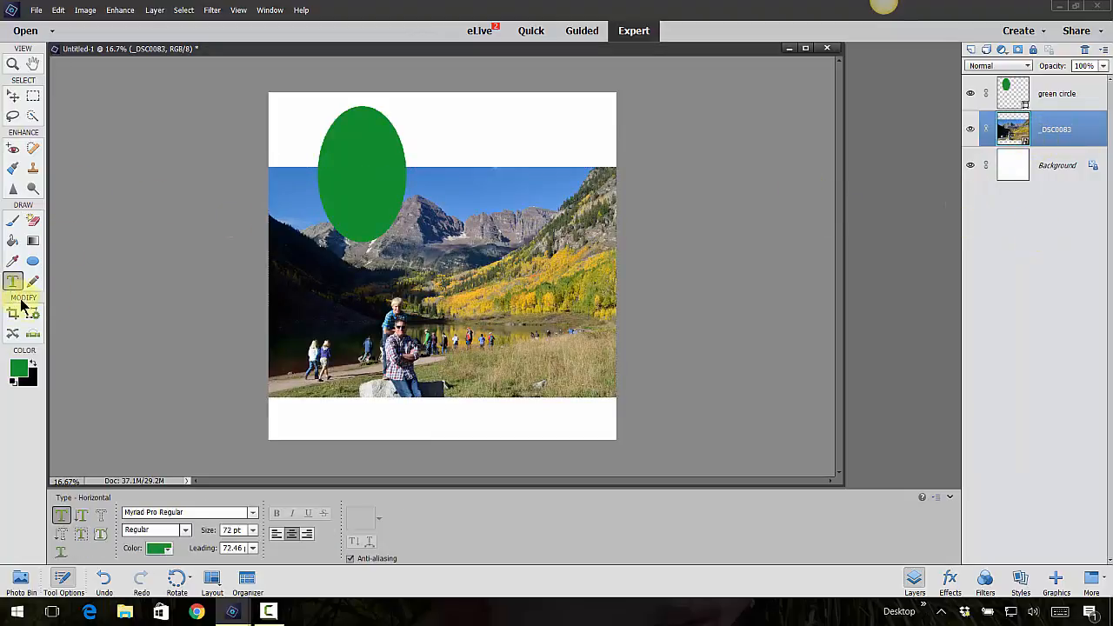
click(445, 120)
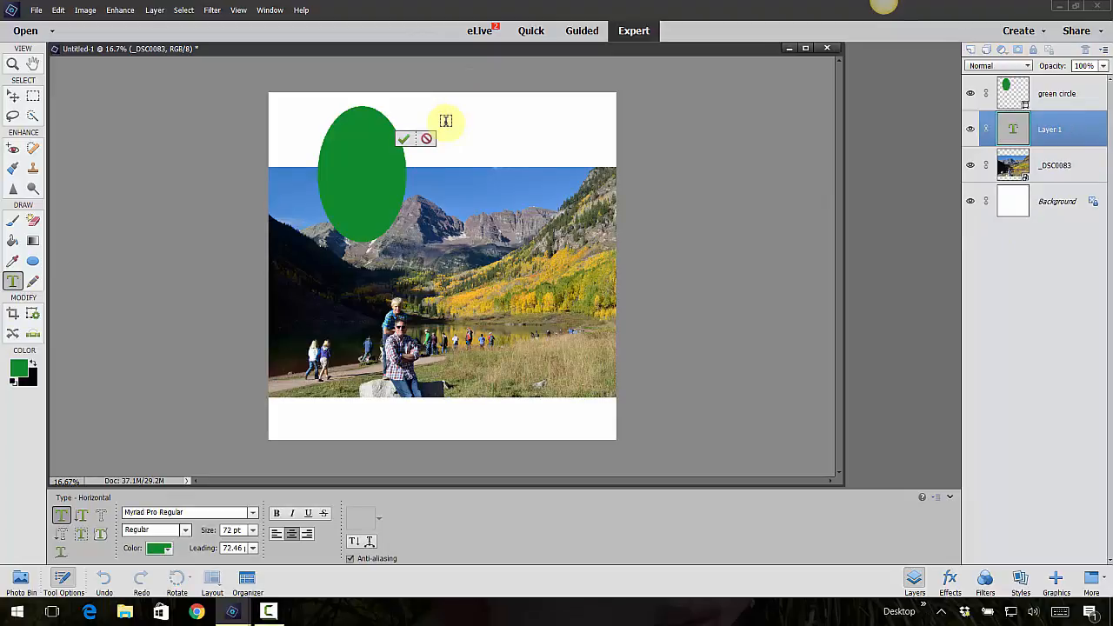
text(Aspen)
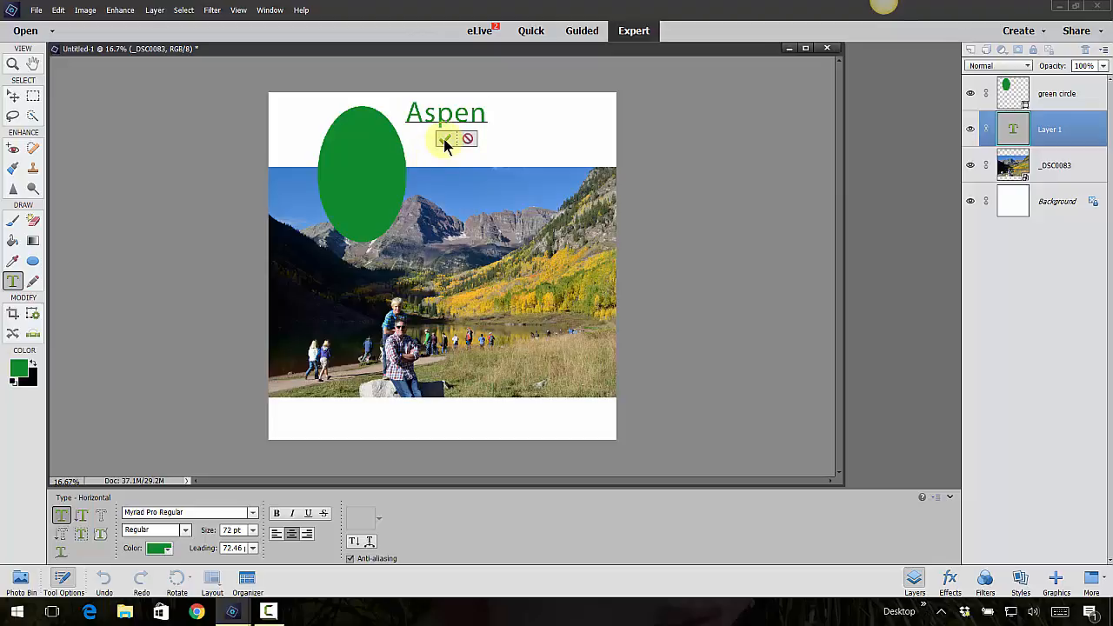
click(444, 138)
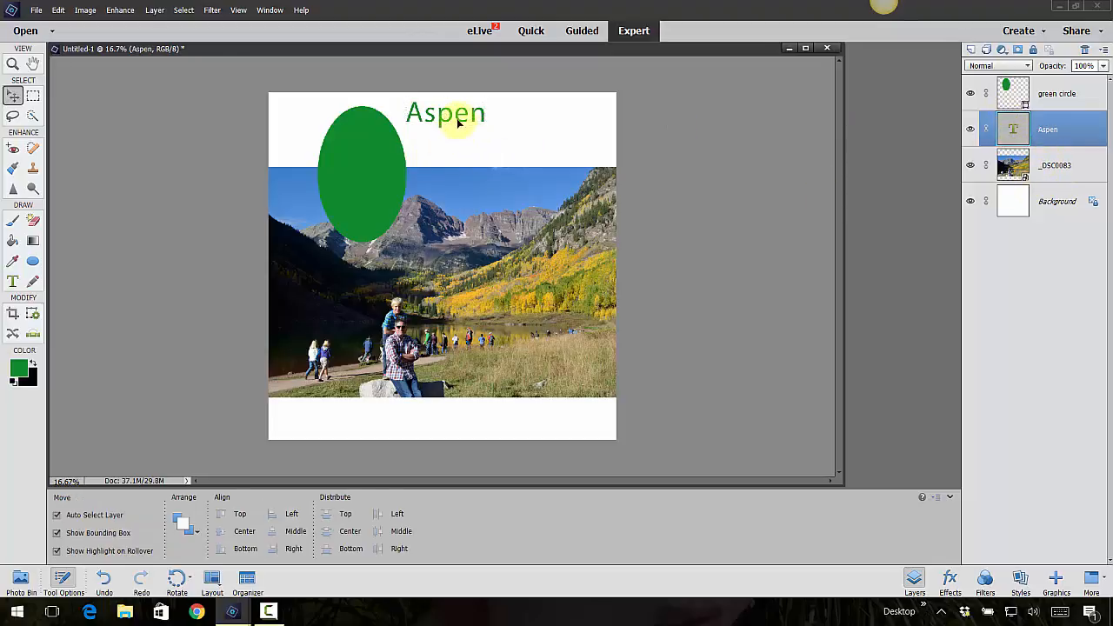
mouse_move(459, 123)
mouse_down()
mouse_move(497, 186)
mouse_move(527, 193)
mouse_move(546, 379)
mouse_move(521, 193)
mouse_move(479, 139)
mouse_move(420, 144)
mouse_move(387, 120)
mouse_move(408, 111)
mouse_move(454, 127)
mouse_move(405, 148)
mouse_move(454, 130)
mouse_move(463, 138)
mouse_up()
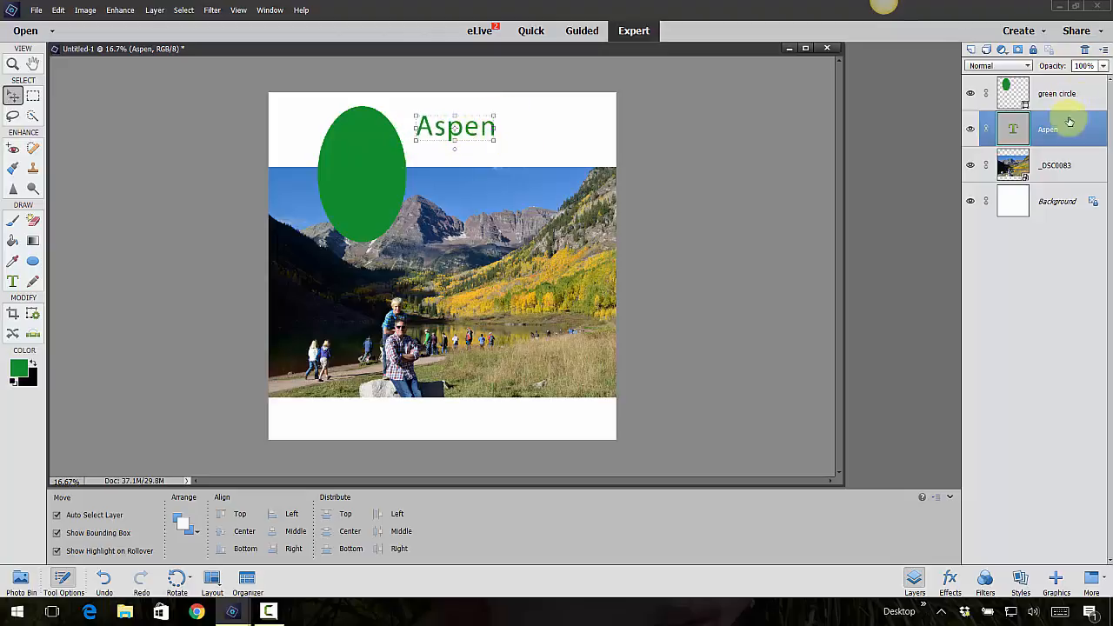
Step: Move the Aspen text layer above the green circle layer, and bring the _DSC0083 layer to the top of the stack
drag(1070, 122, 1065, 82)
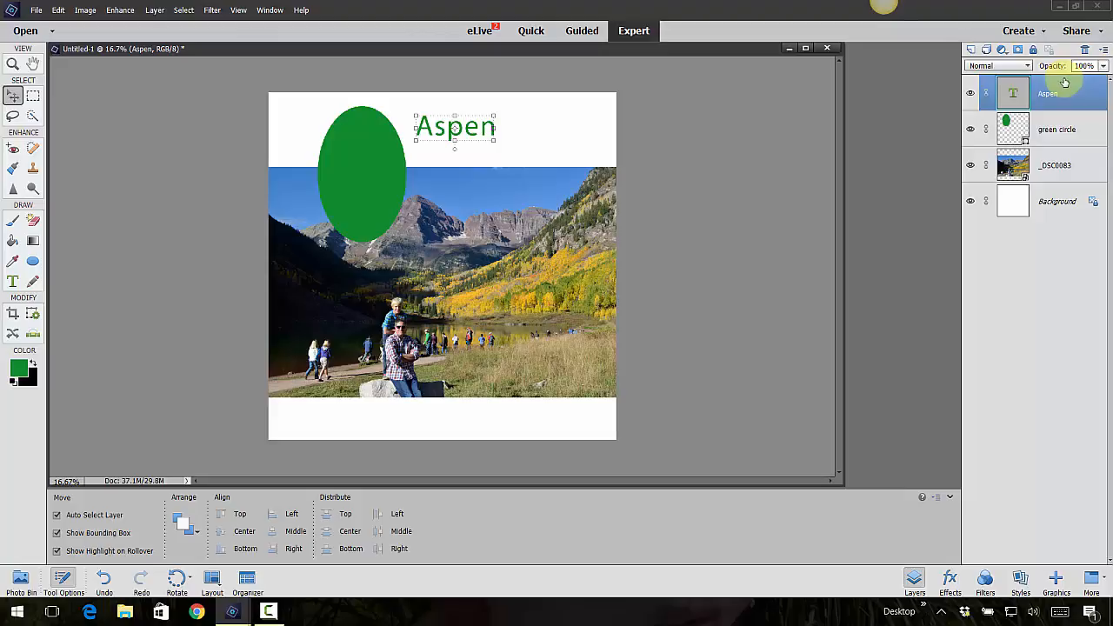
click(510, 300)
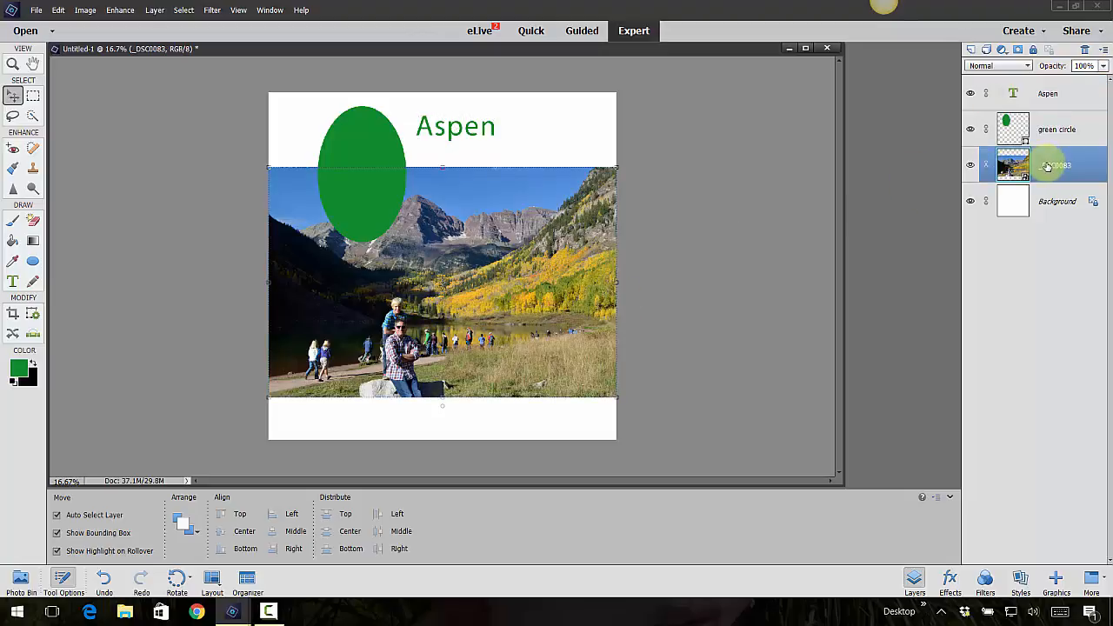
drag(1053, 166, 1064, 90)
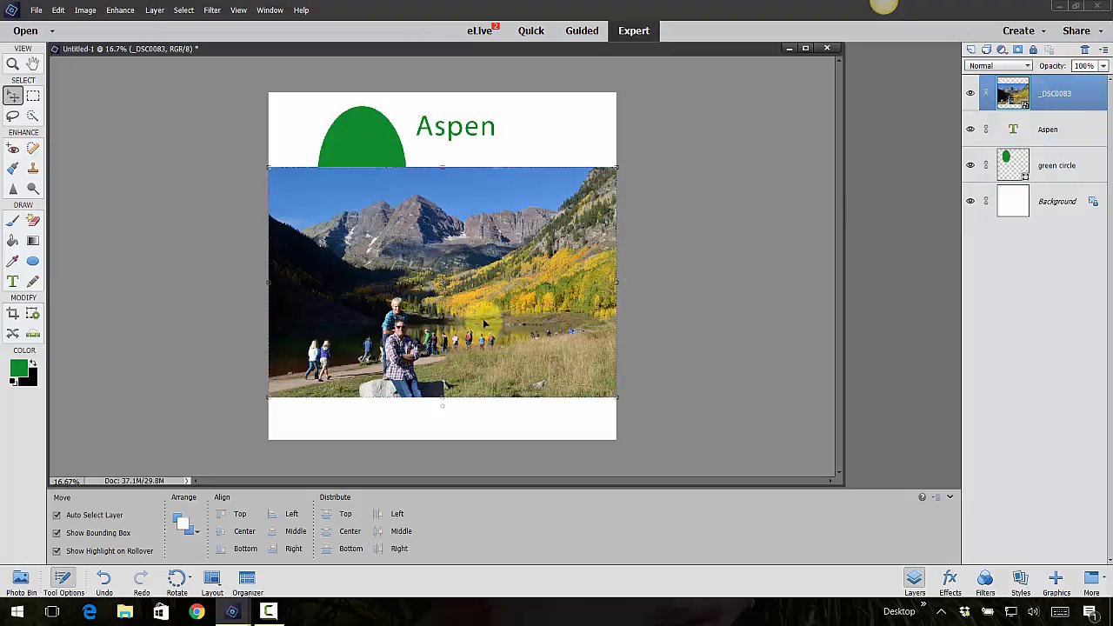
Step: Scale the _DSC0083 photo to 52.94% and position it below the Aspen text, beside the green circle
drag(481, 307, 478, 338)
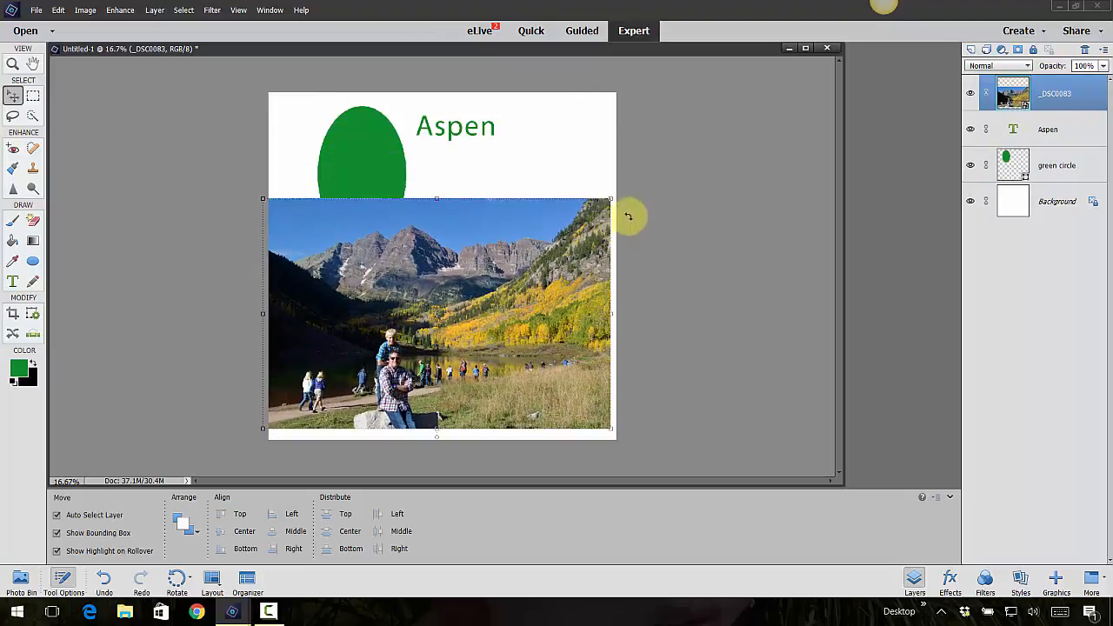
drag(612, 201, 548, 192)
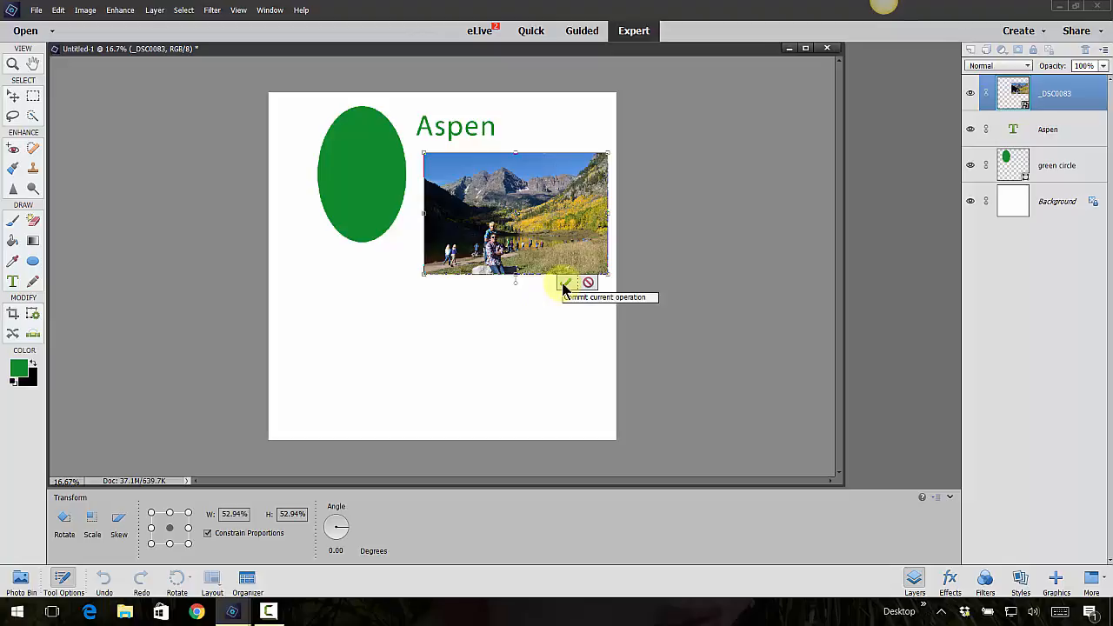
click(564, 284)
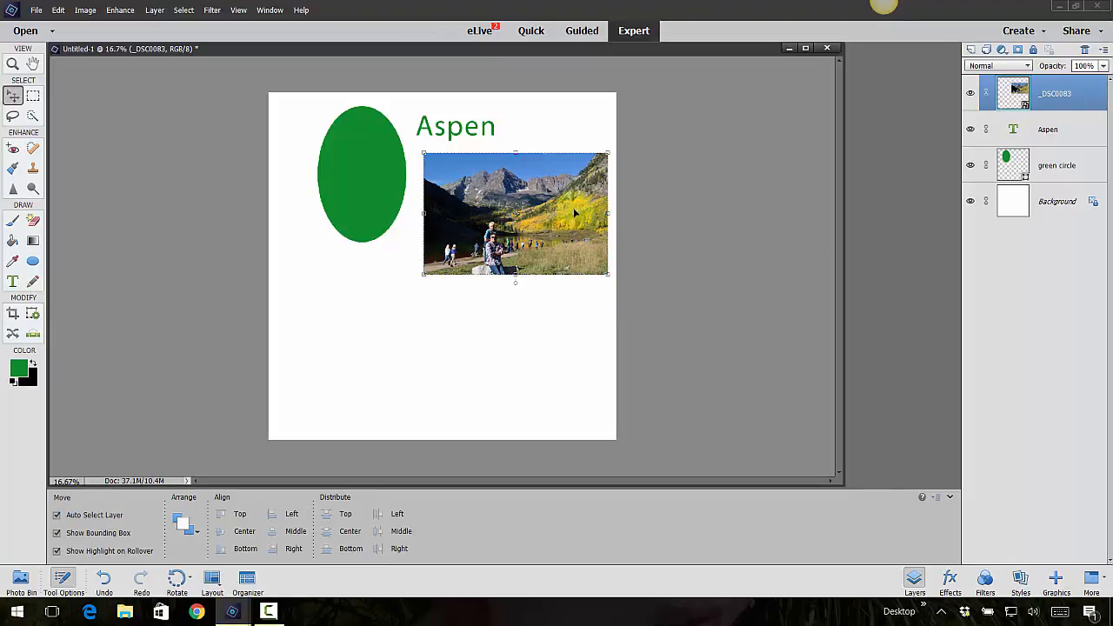
Step: Try lowering the _DSC0083 layer's opacity to about 41% and restore it to 100%
scroll(626, 190, up, 1)
scroll(626, 190, up, 1)
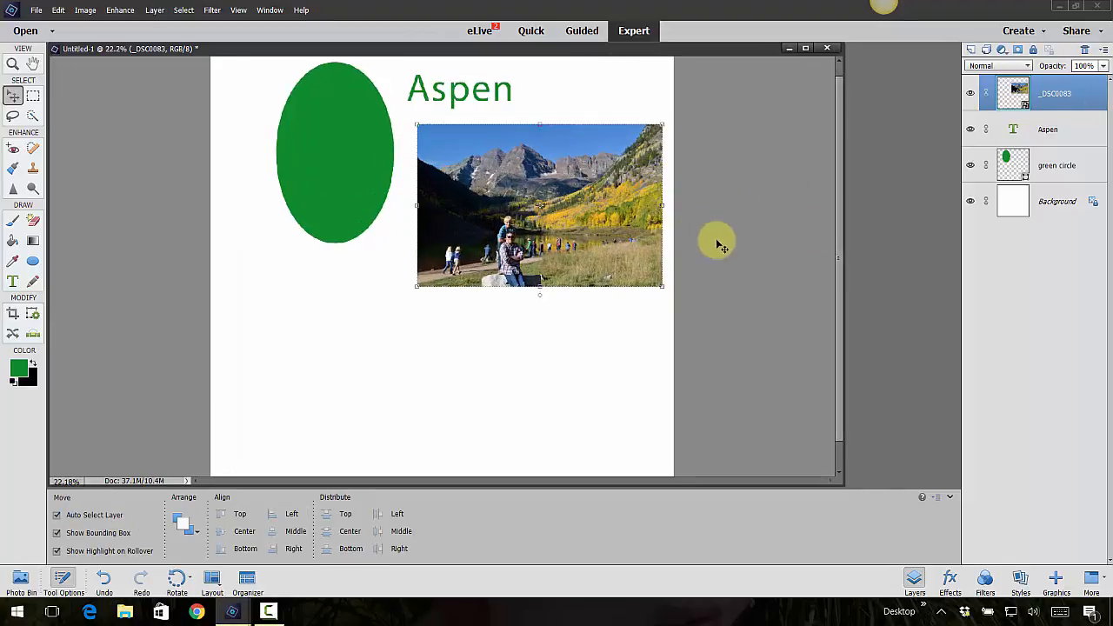
click(1104, 67)
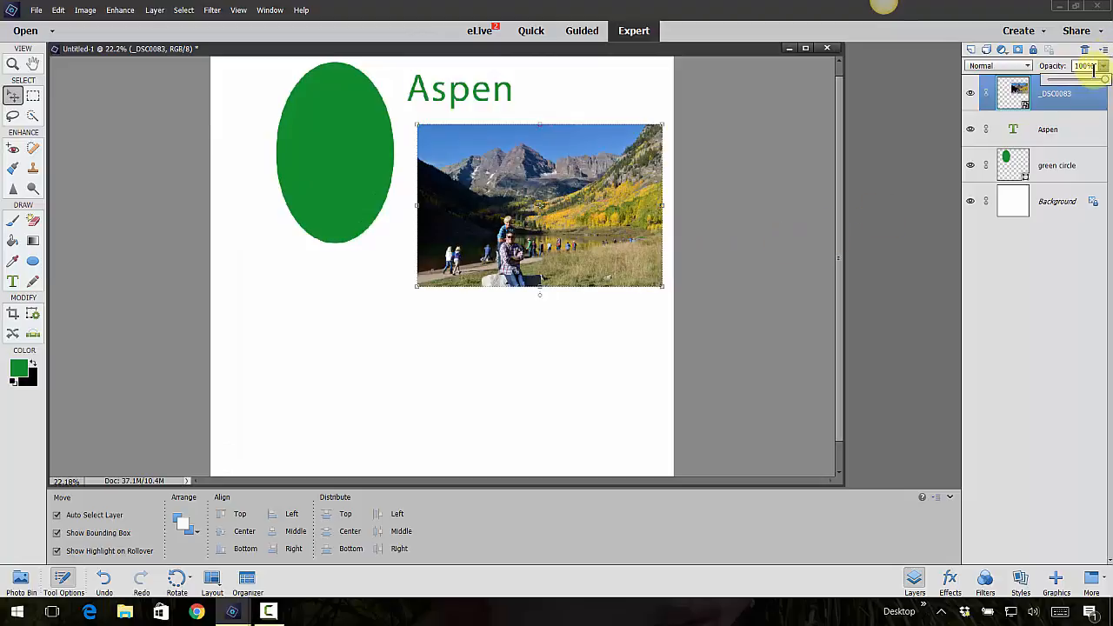
drag(1102, 79, 1085, 83)
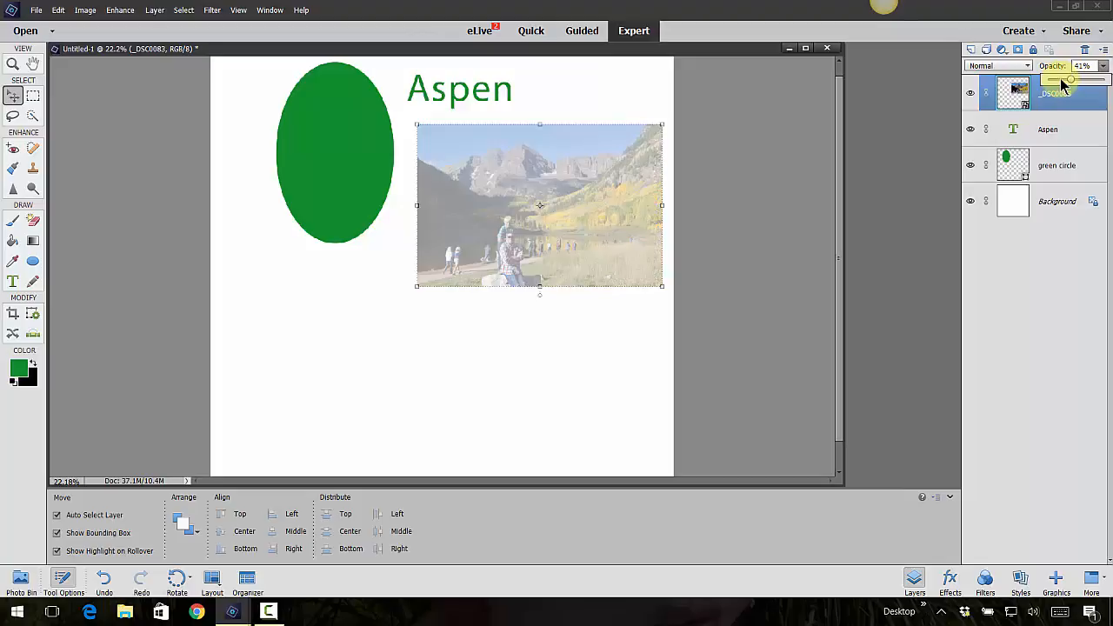
drag(1061, 79, 1105, 79)
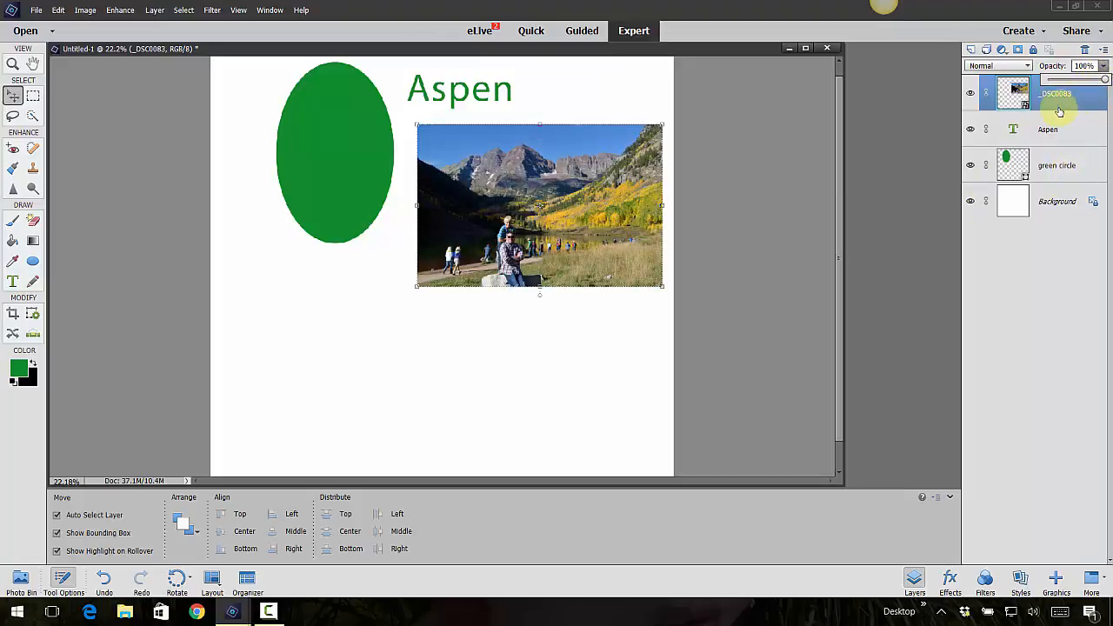
Step: Lock the Aspen text layer to test selecting its text on the canvas, and unlock it
click(1080, 127)
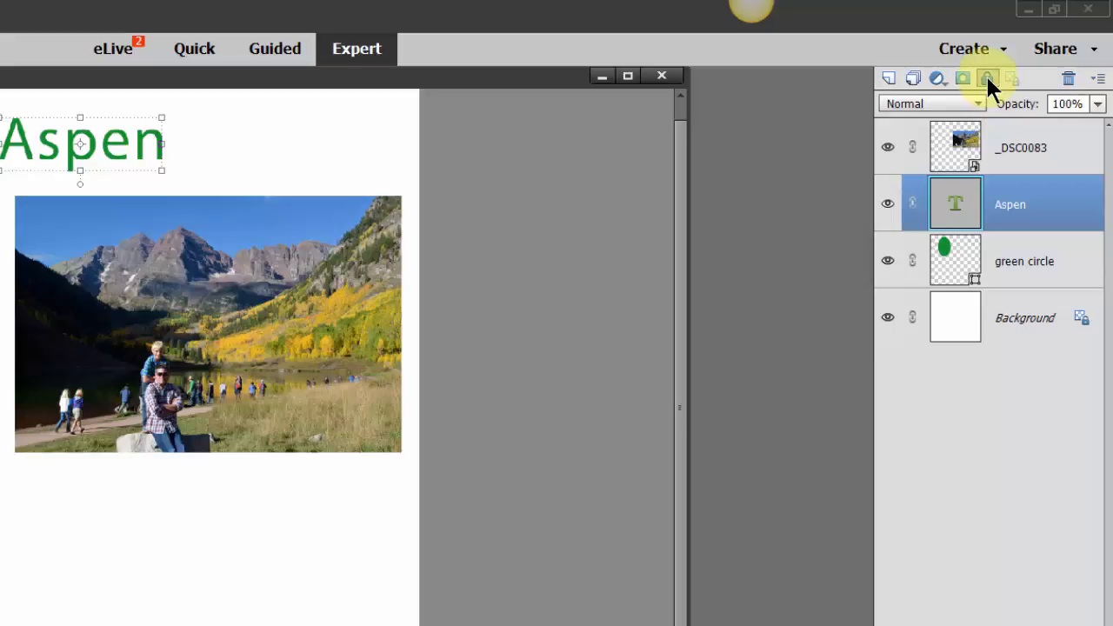
click(988, 80)
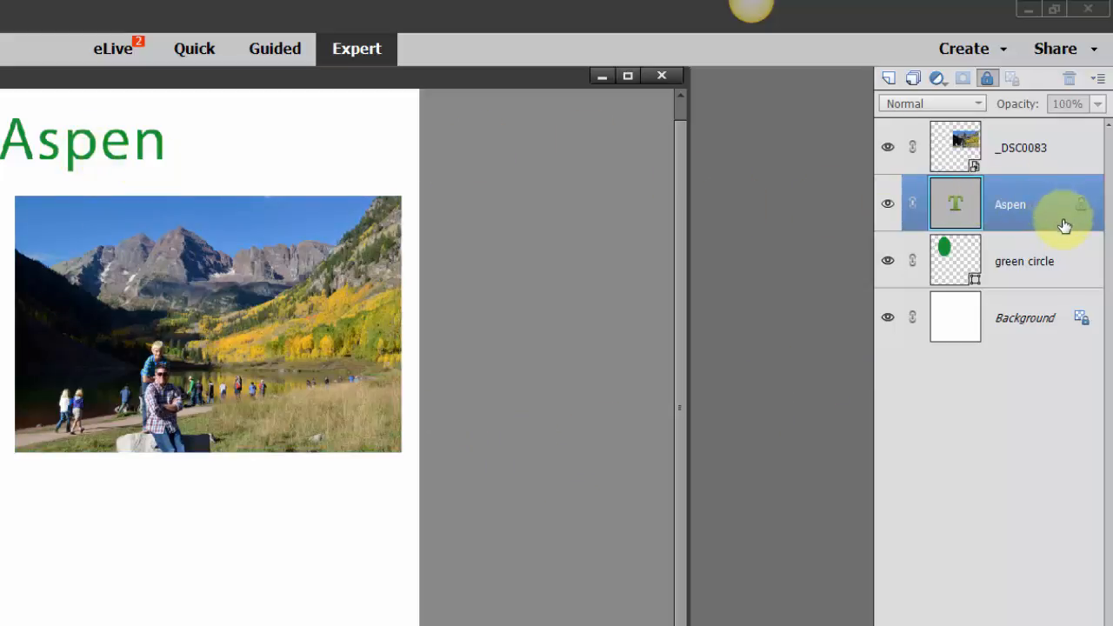
click(70, 209)
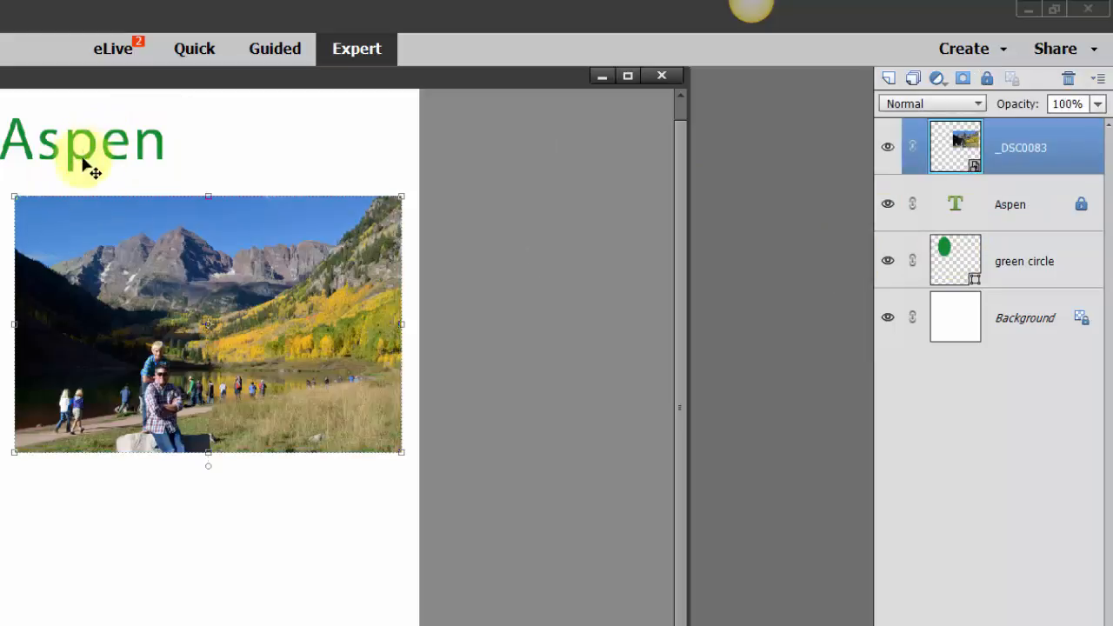
click(84, 155)
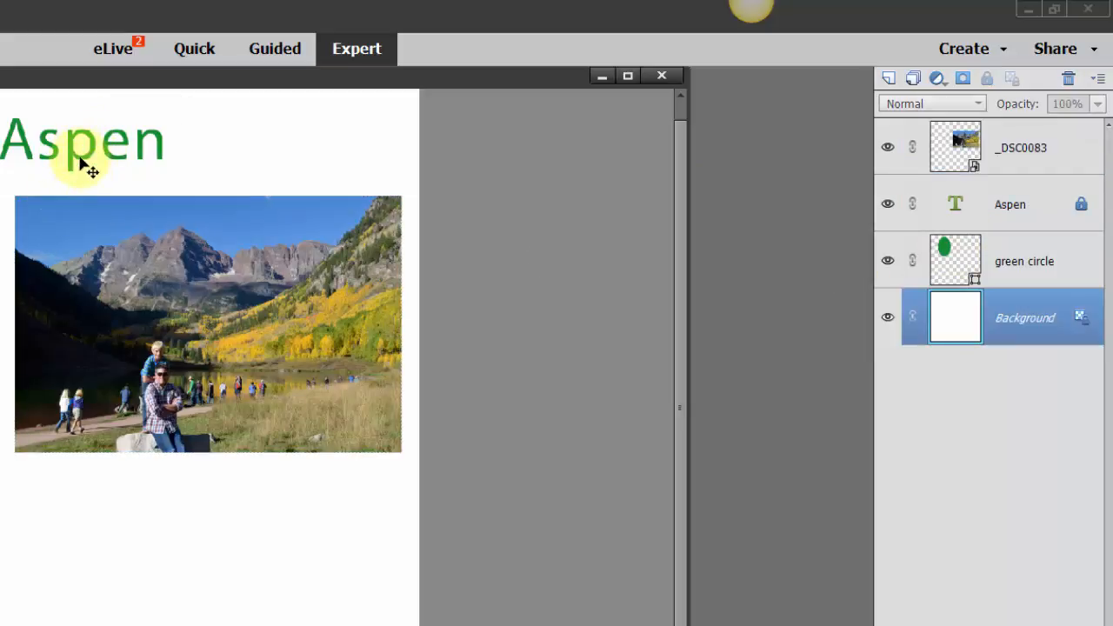
click(1053, 209)
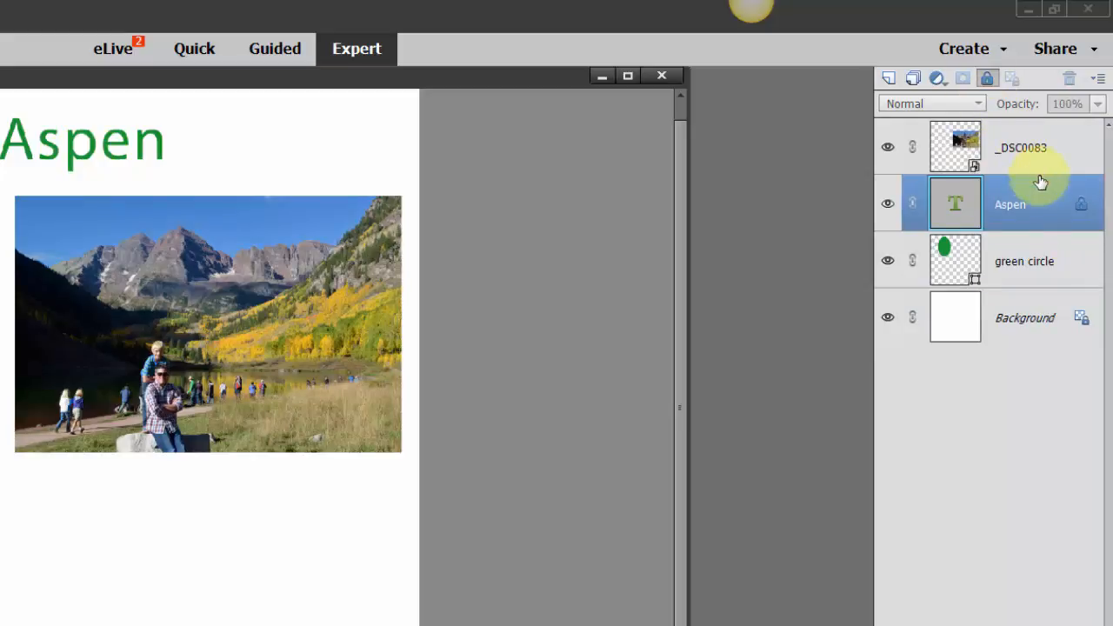
click(988, 76)
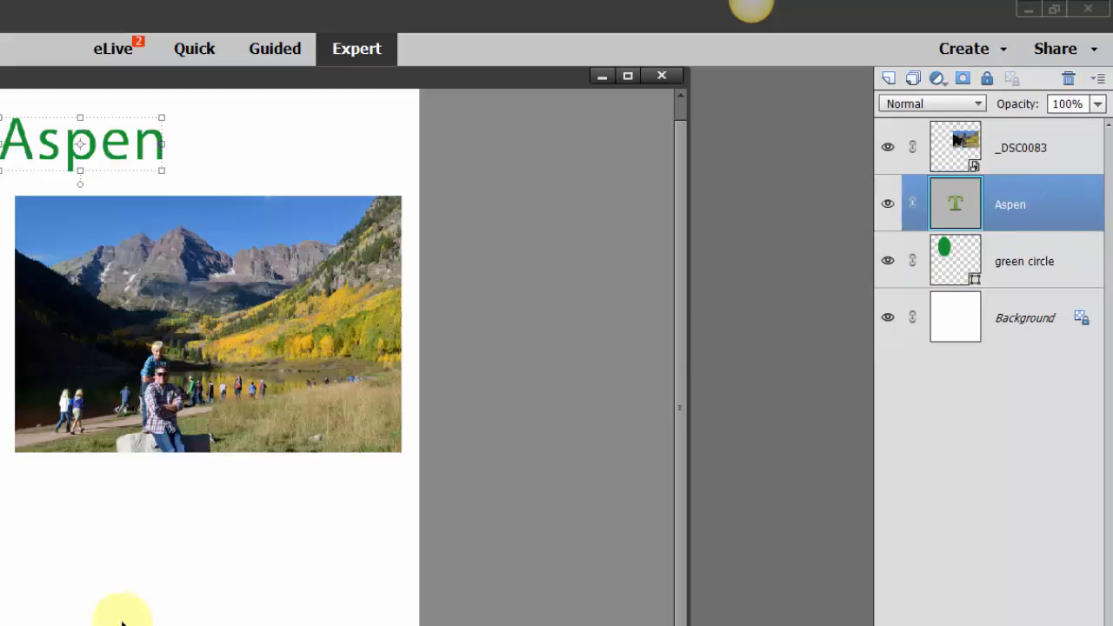
Step: Move the green circle close beside the photo with their lower edges level, and nudge the photo slightly up and left
click(122, 566)
click(1024, 261)
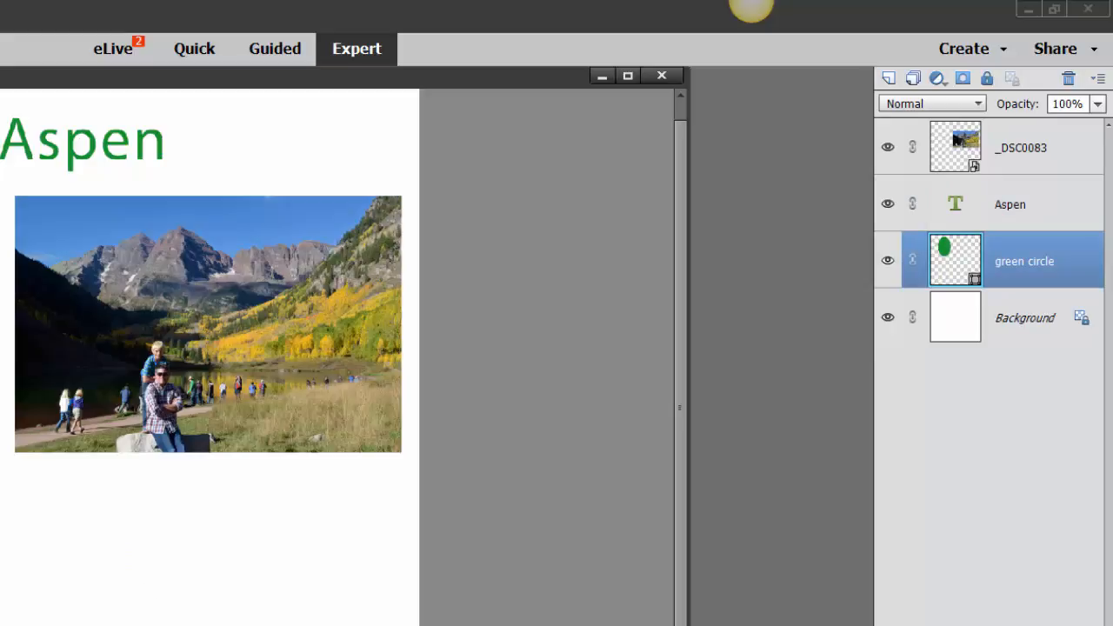
drag(160, 307, 155, 294)
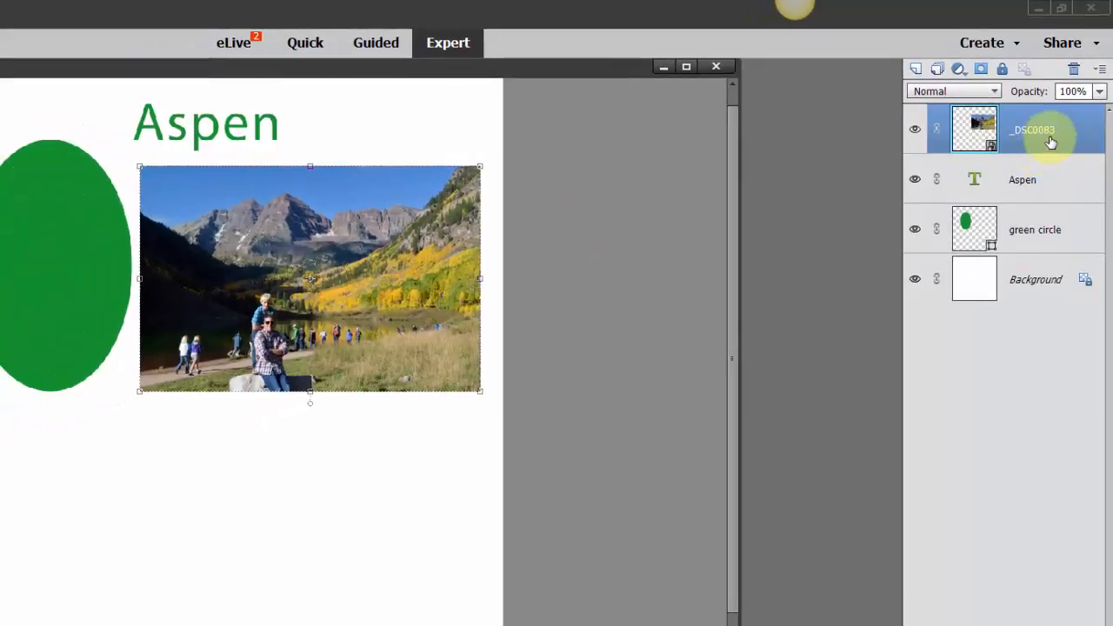
Step: Merge the _DSC0083 and green circle layers, and move the merged layer to the lower part of the canvas
ctrl+click(1059, 243)
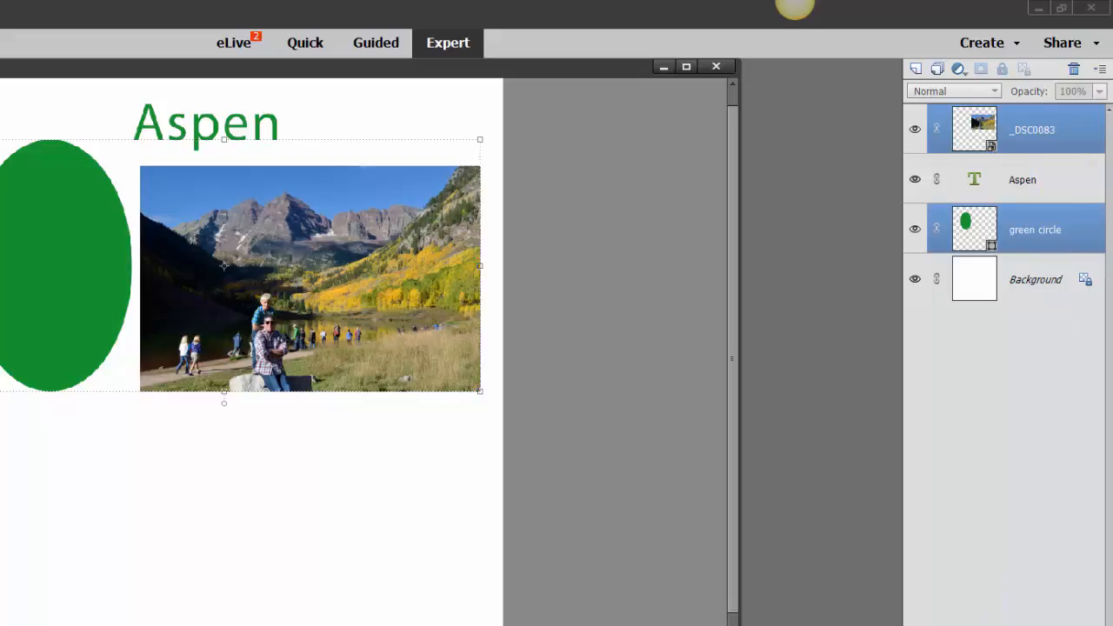
right_click(1074, 127)
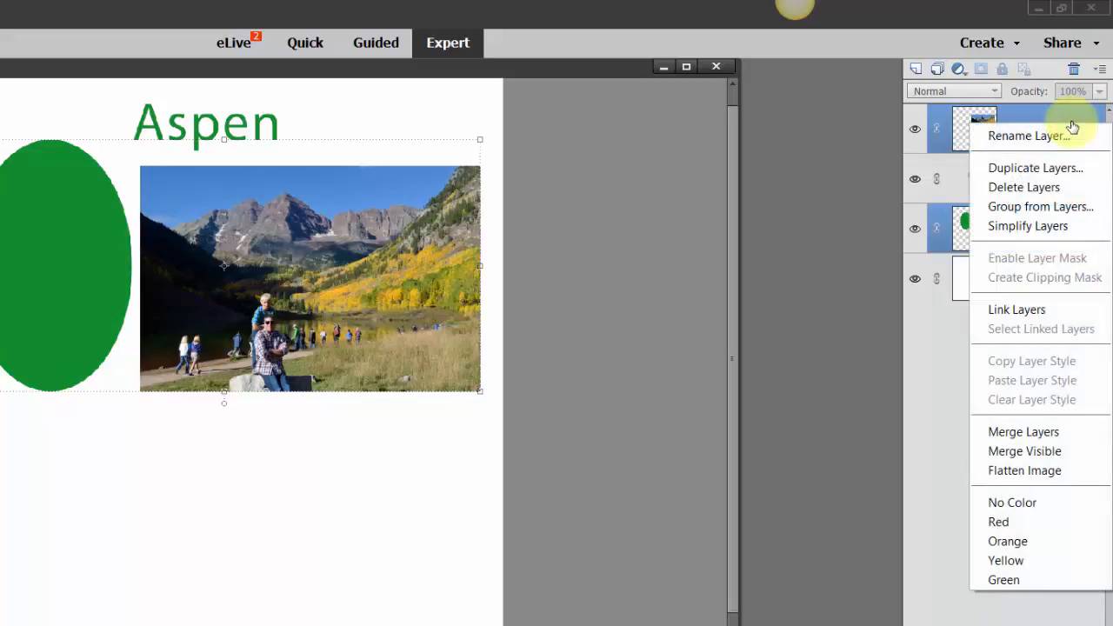
click(1047, 431)
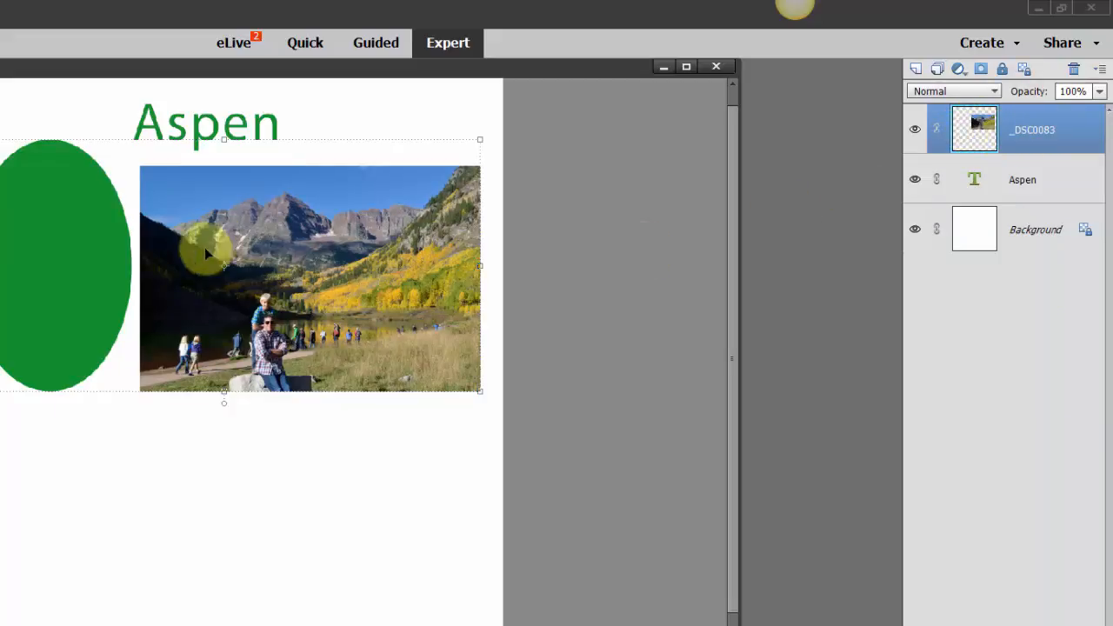
drag(205, 315, 186, 529)
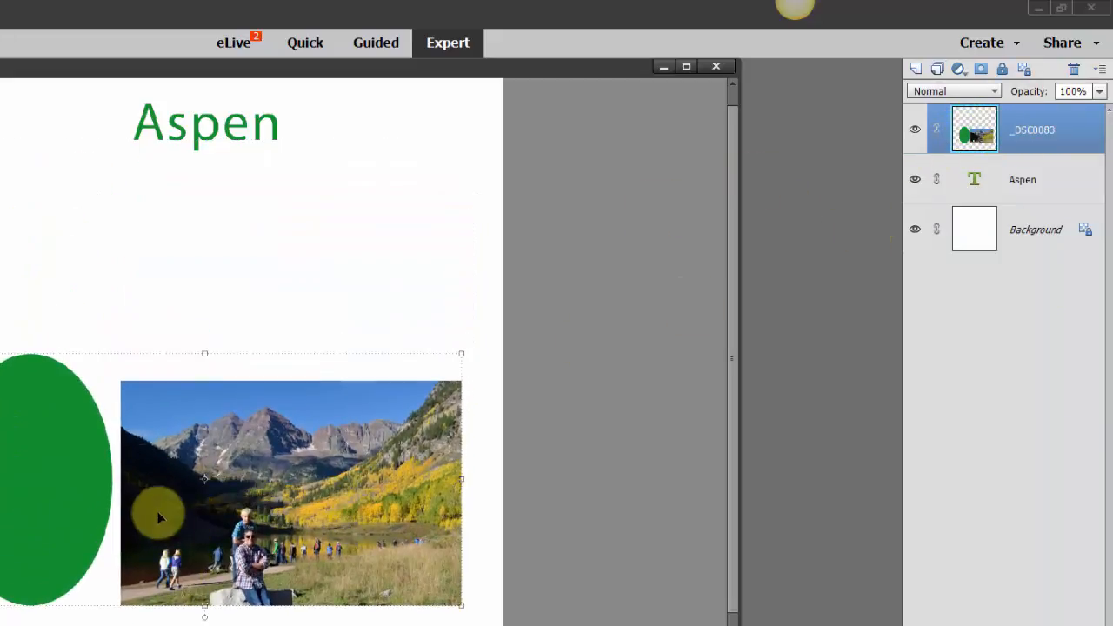
Step: Undo the last move of the merged photo and circle layer, shift it slightly down and left, and compare selecting it with the Aspen text
key(ctrl+z)
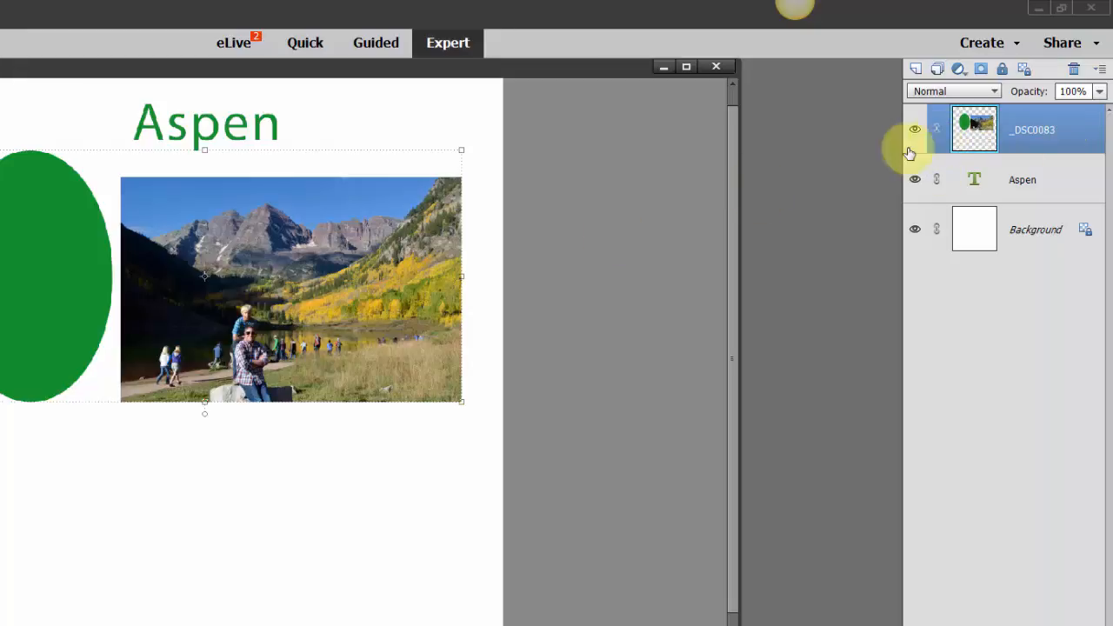
drag(320, 279, 317, 337)
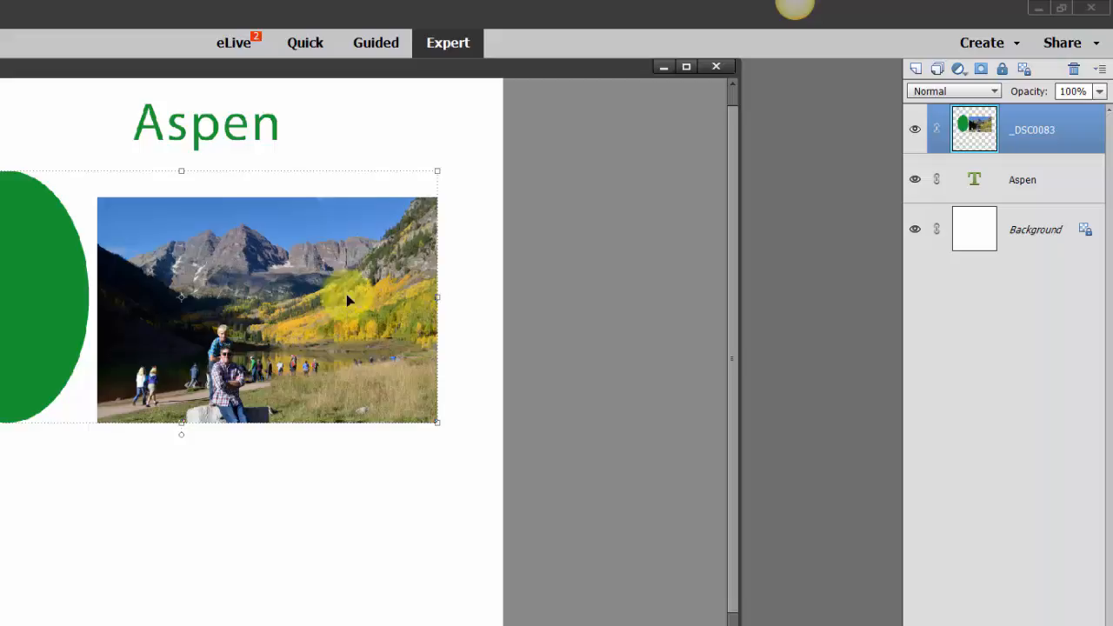
click(243, 132)
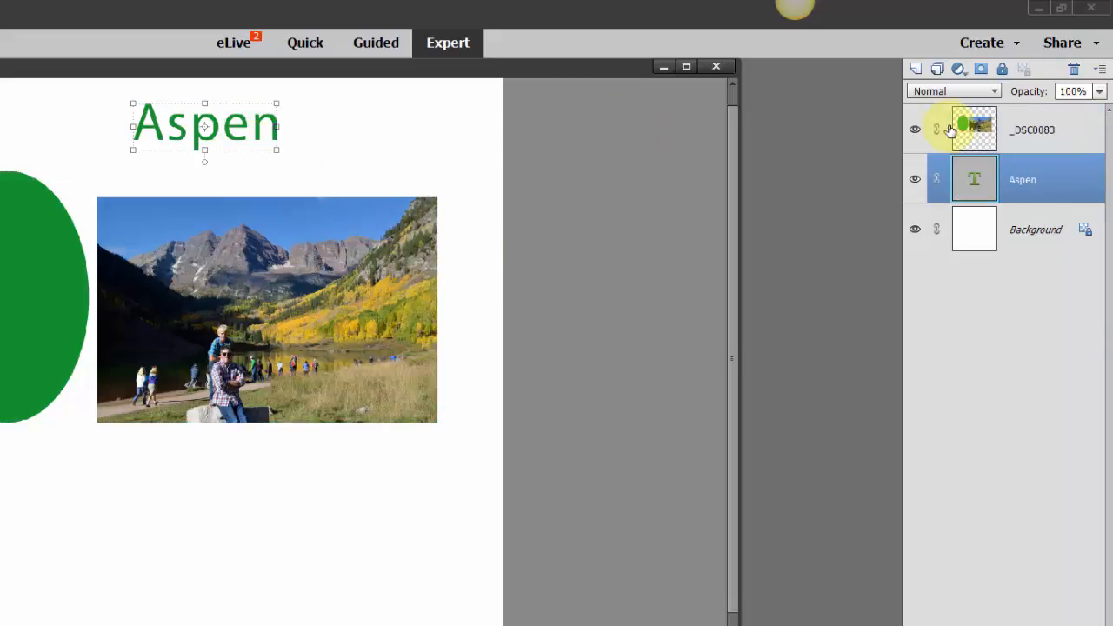
click(979, 139)
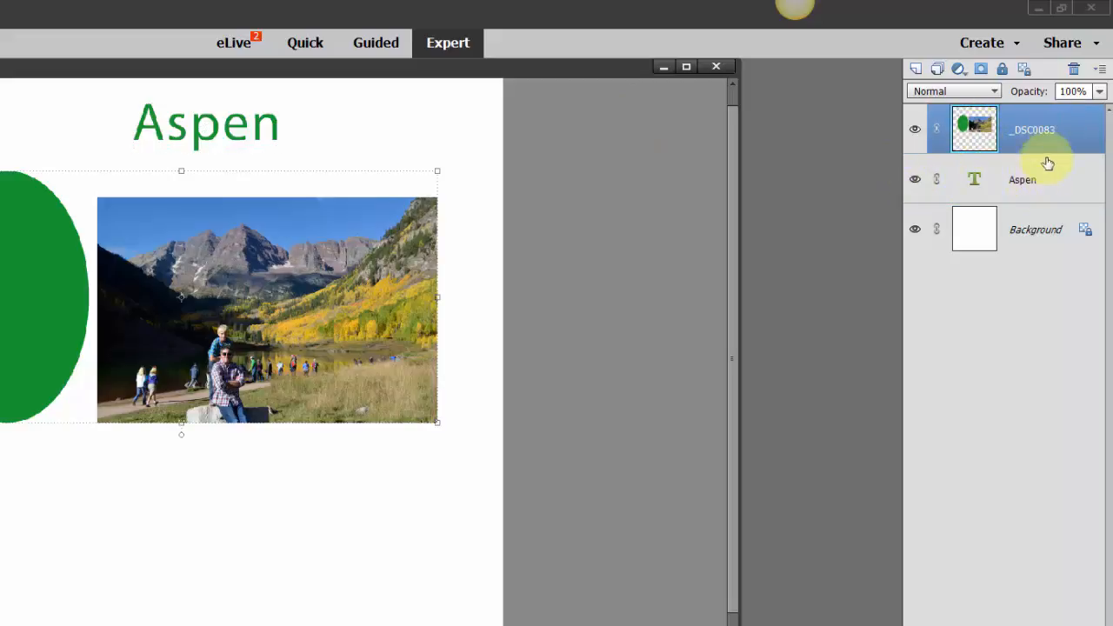
Step: Check the merge options of the _DSC0083 layer, and simplify the Aspen text layer
right_click(1079, 127)
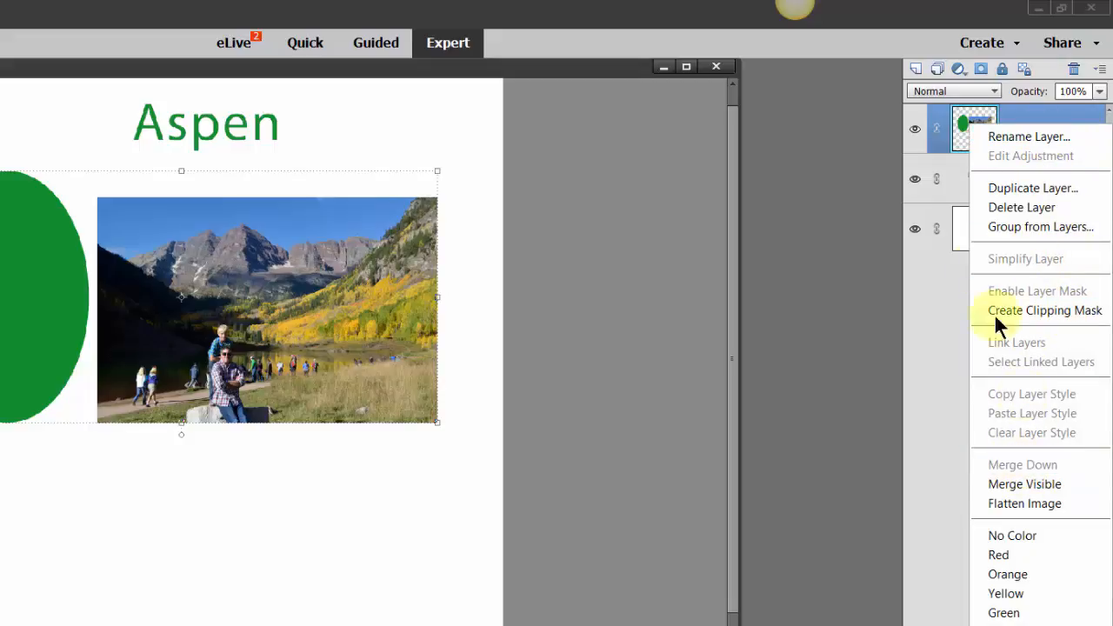
click(1033, 115)
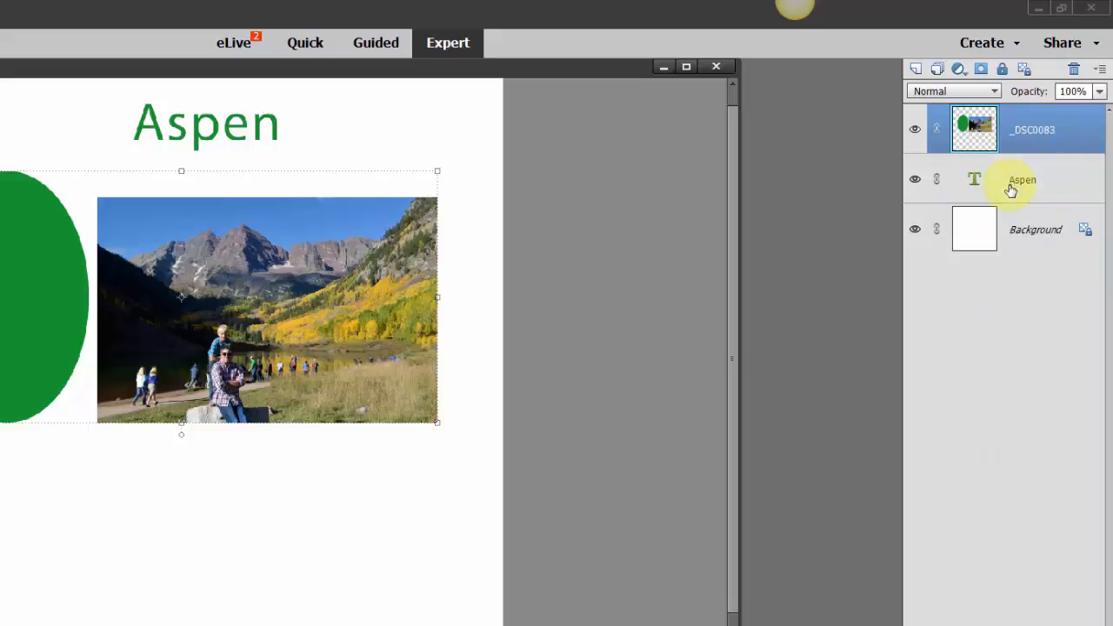
click(1039, 184)
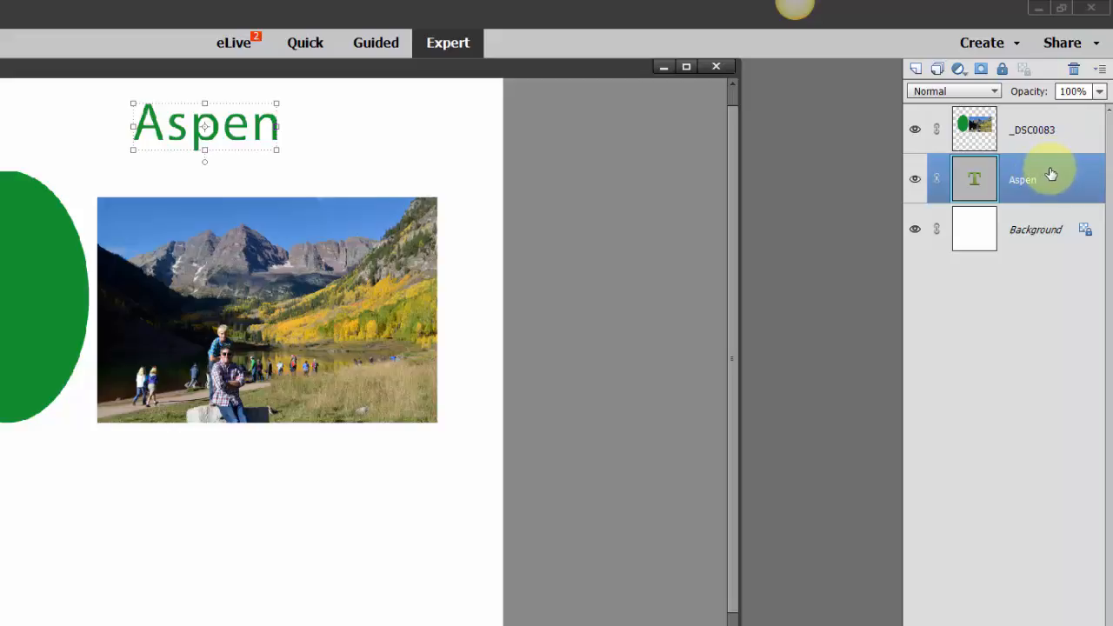
right_click(1050, 175)
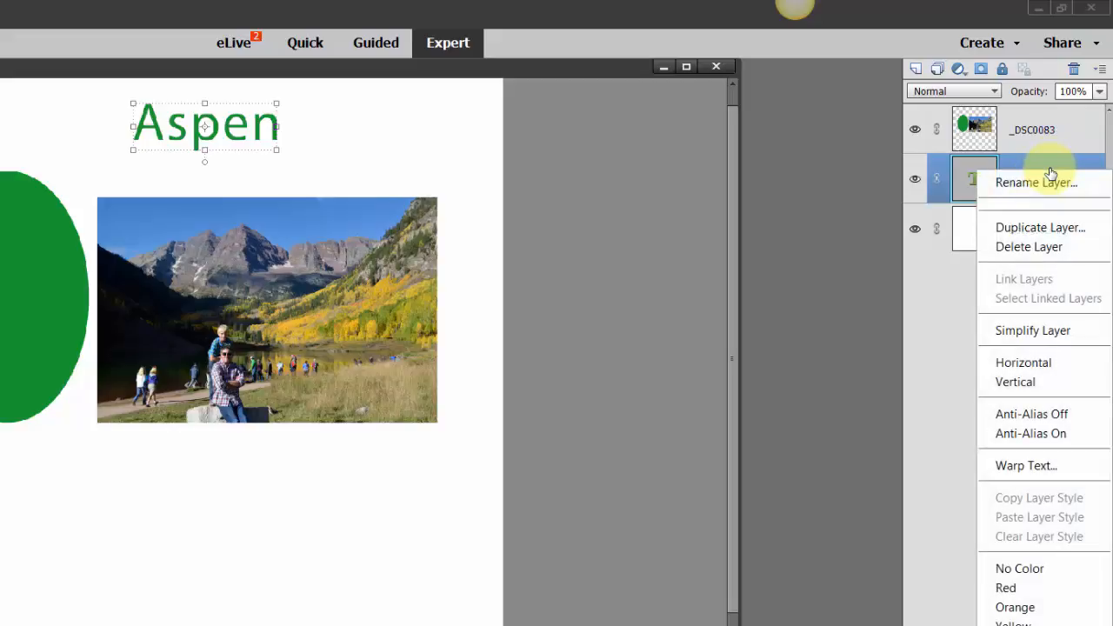
click(1012, 329)
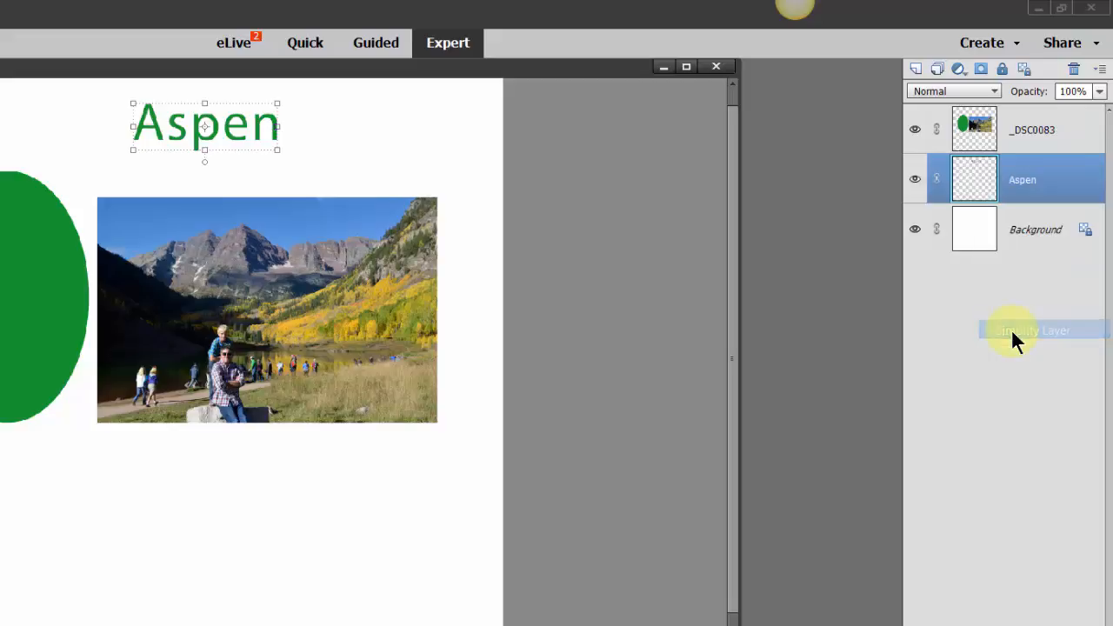
Step: Merge the _DSC0083 layer down into the Aspen layer, and move the merged layer slightly down and right
click(1064, 124)
right_click(1065, 123)
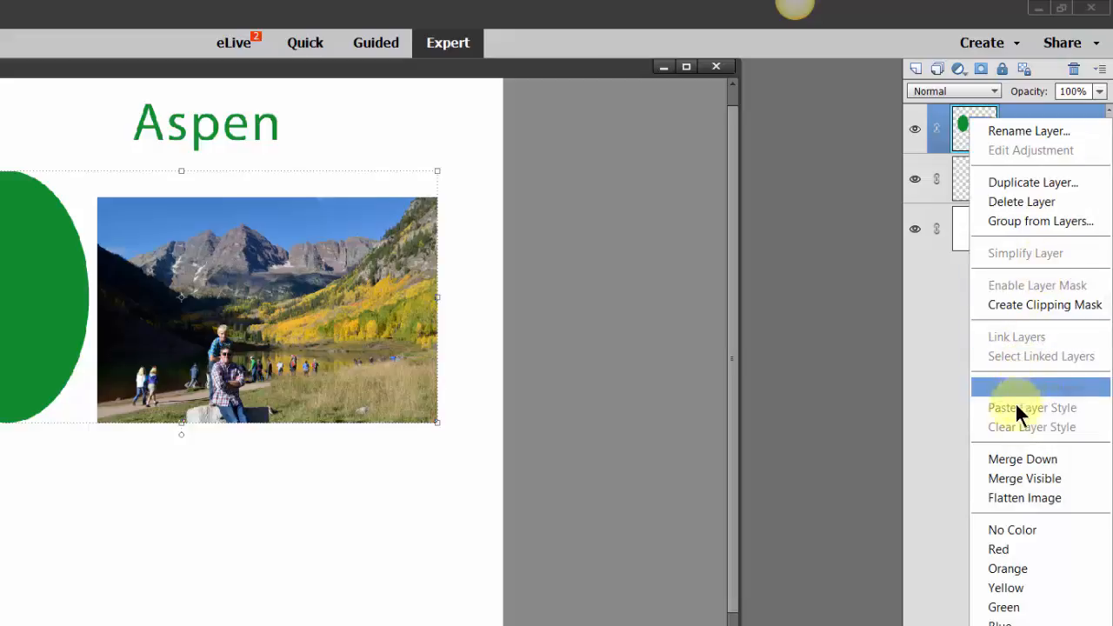
click(1007, 460)
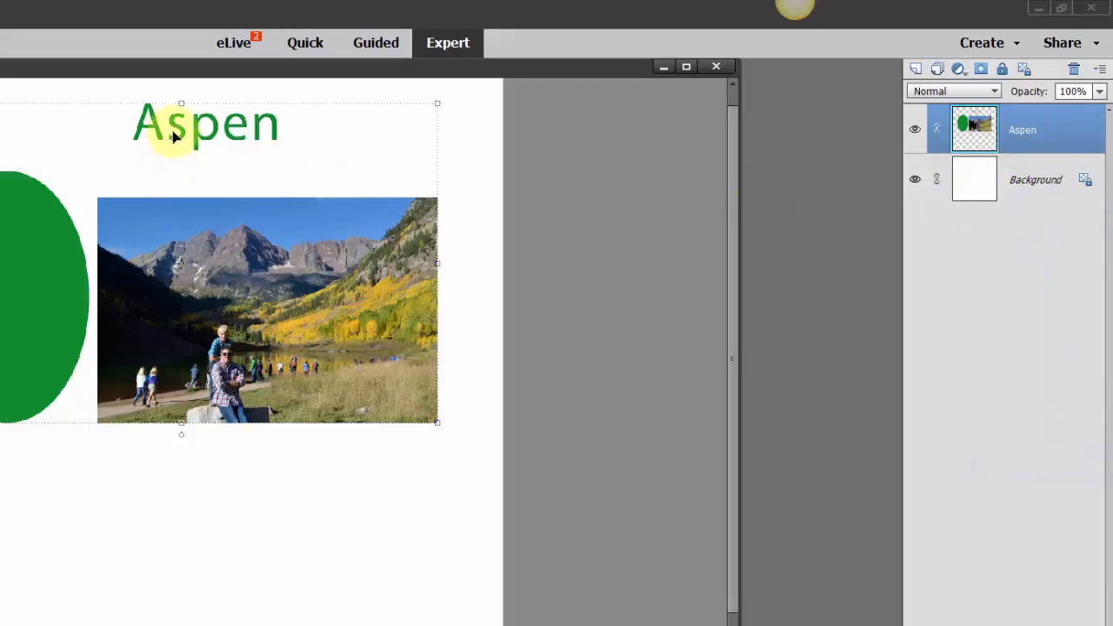
drag(174, 144, 187, 166)
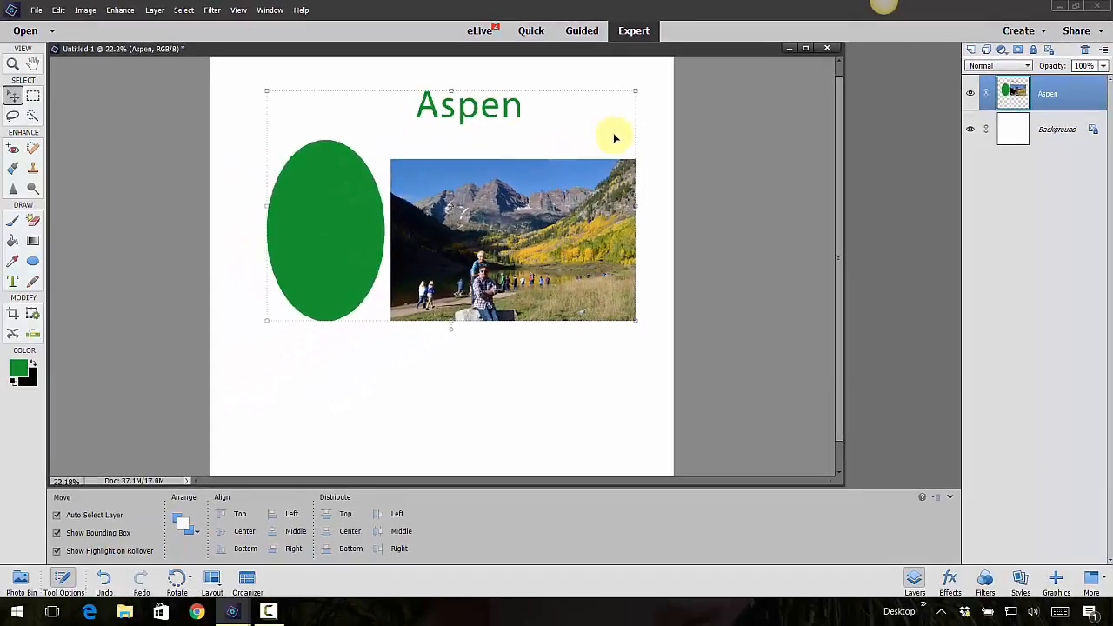
Step: Fill the Background layer with the green foreground color using the Paint Bucket
click(1064, 128)
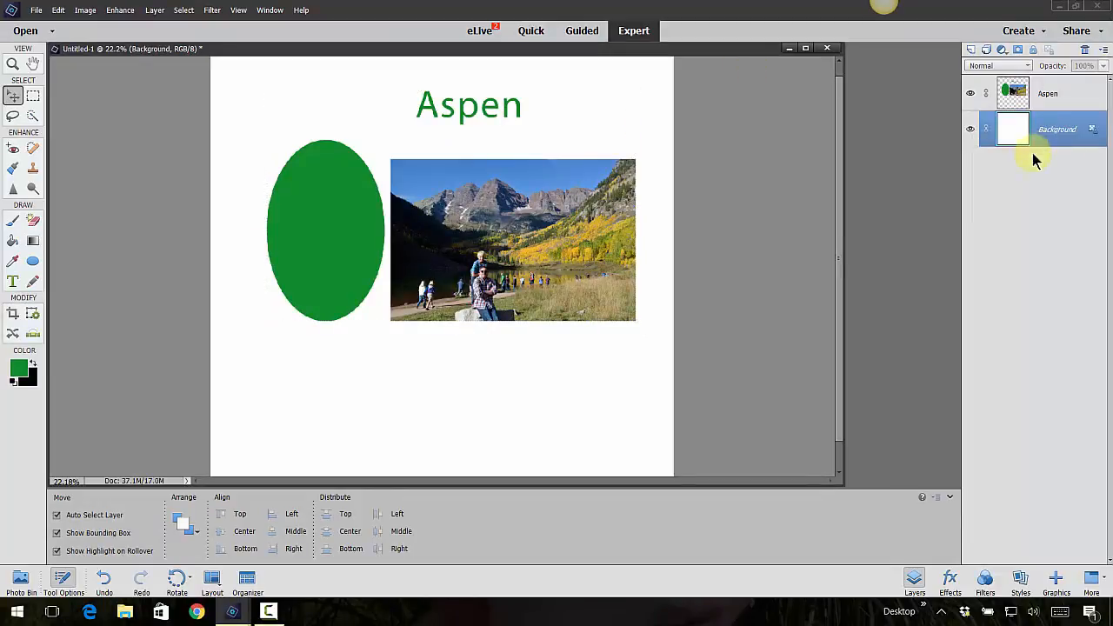
click(12, 242)
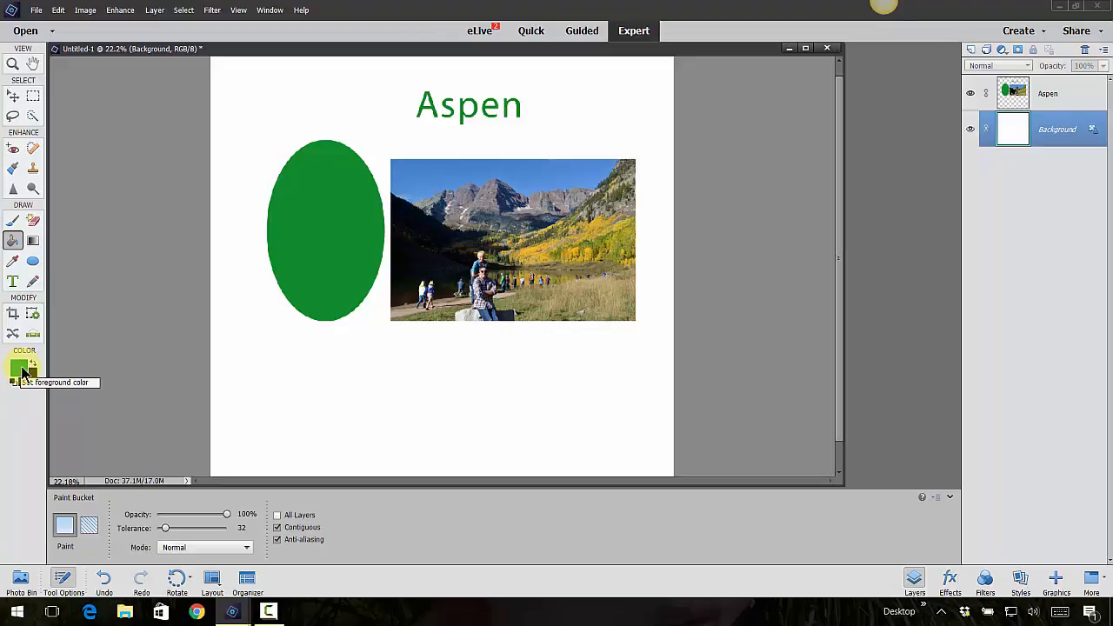
click(290, 351)
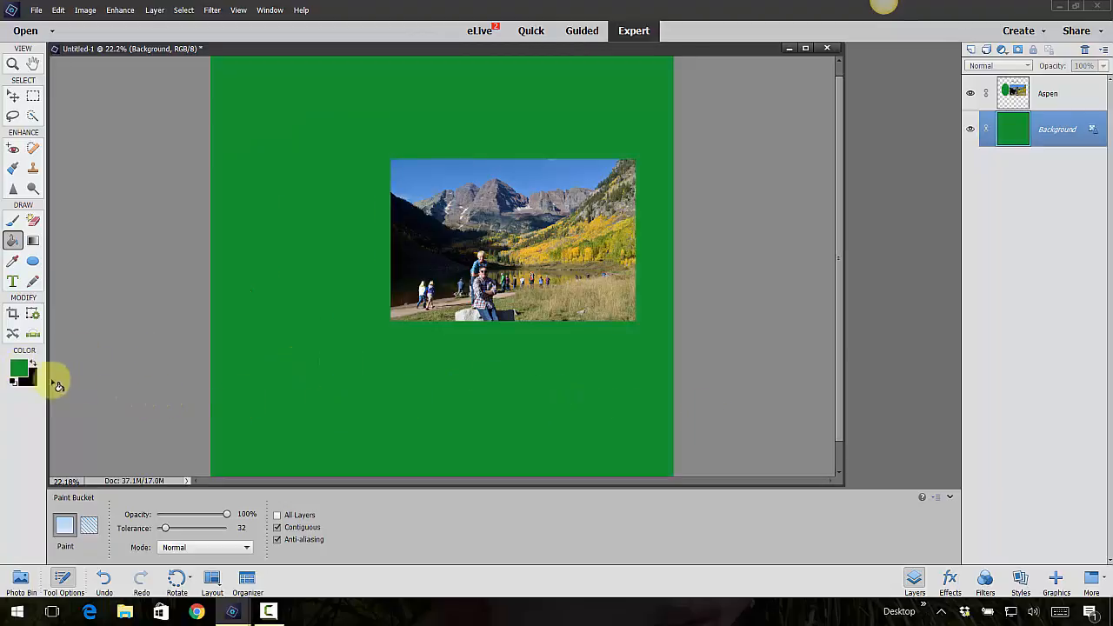
Step: Sample a golden tan (#c2ab4a) from the photo as the foreground color and fill the Background layer with it
click(22, 374)
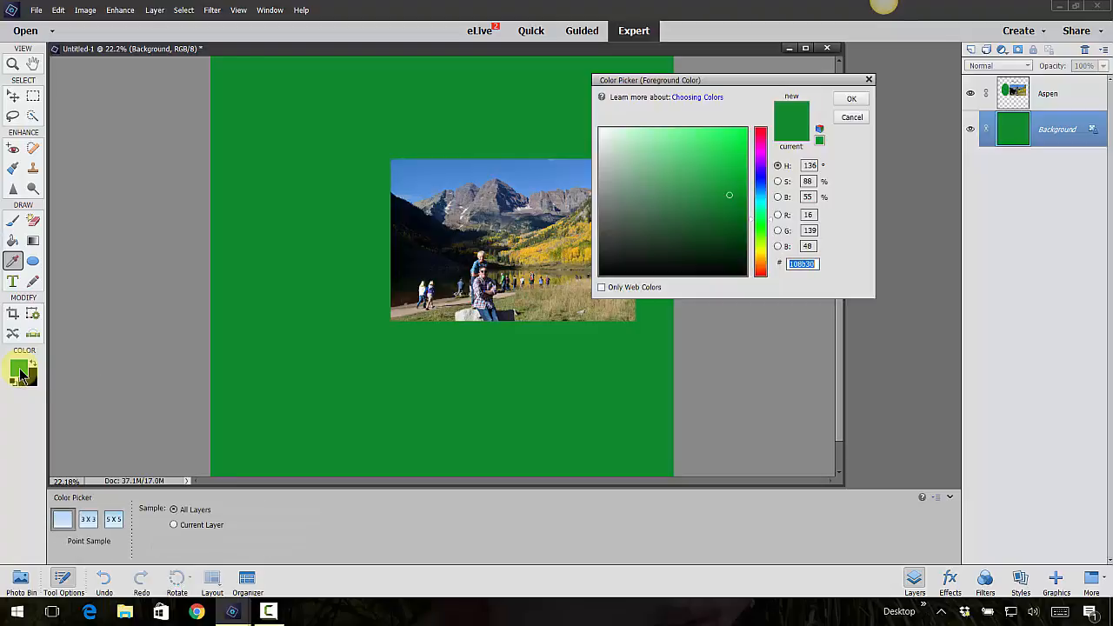
click(555, 248)
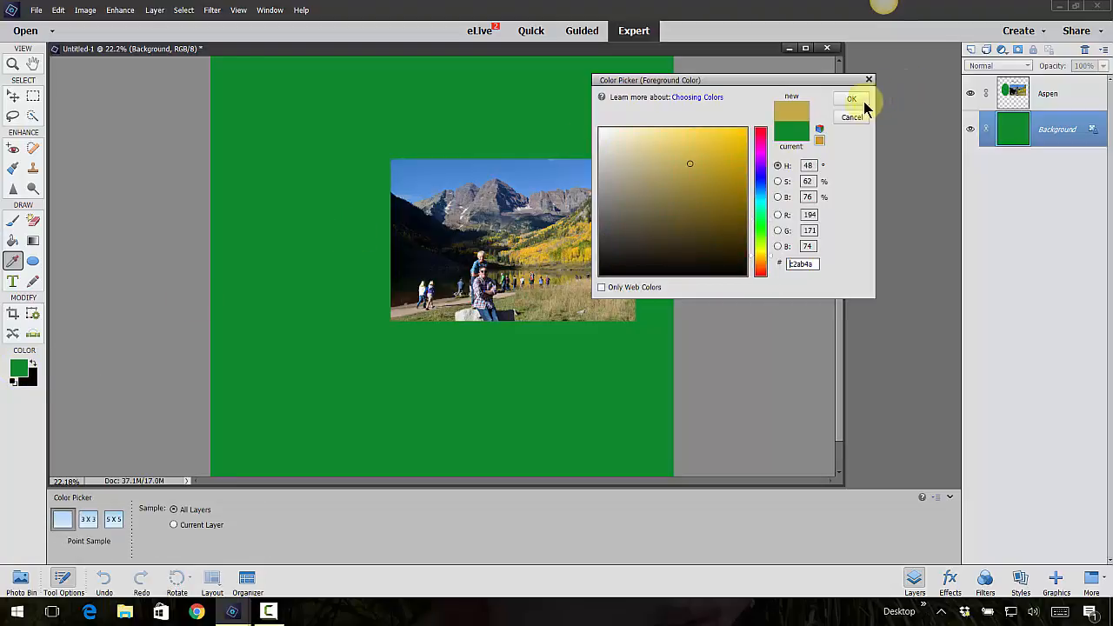
click(857, 99)
key(k)
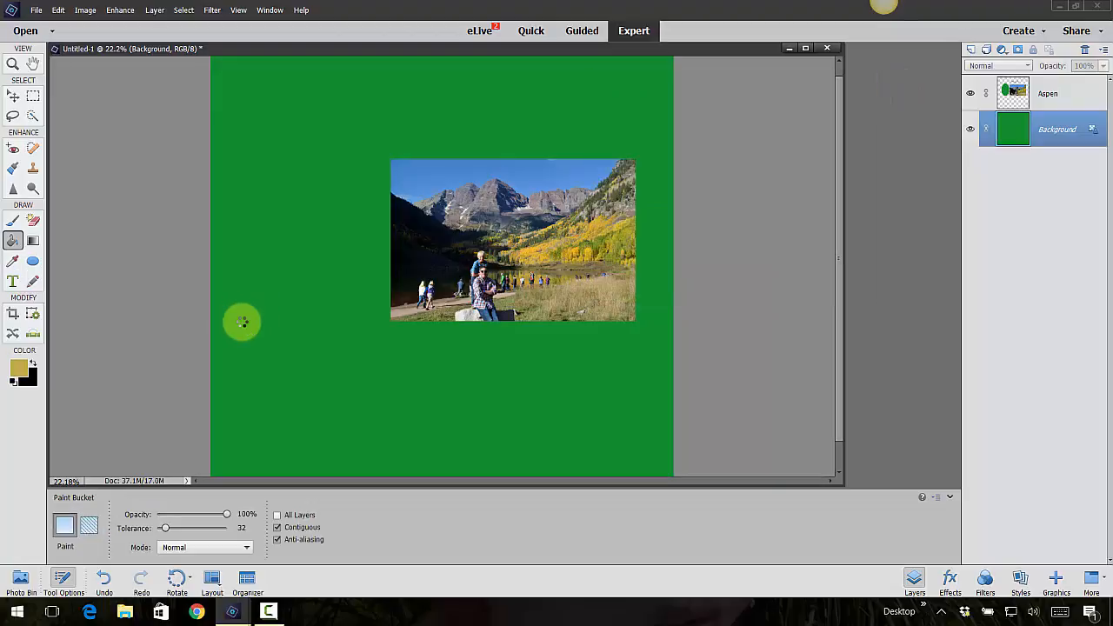
click(241, 323)
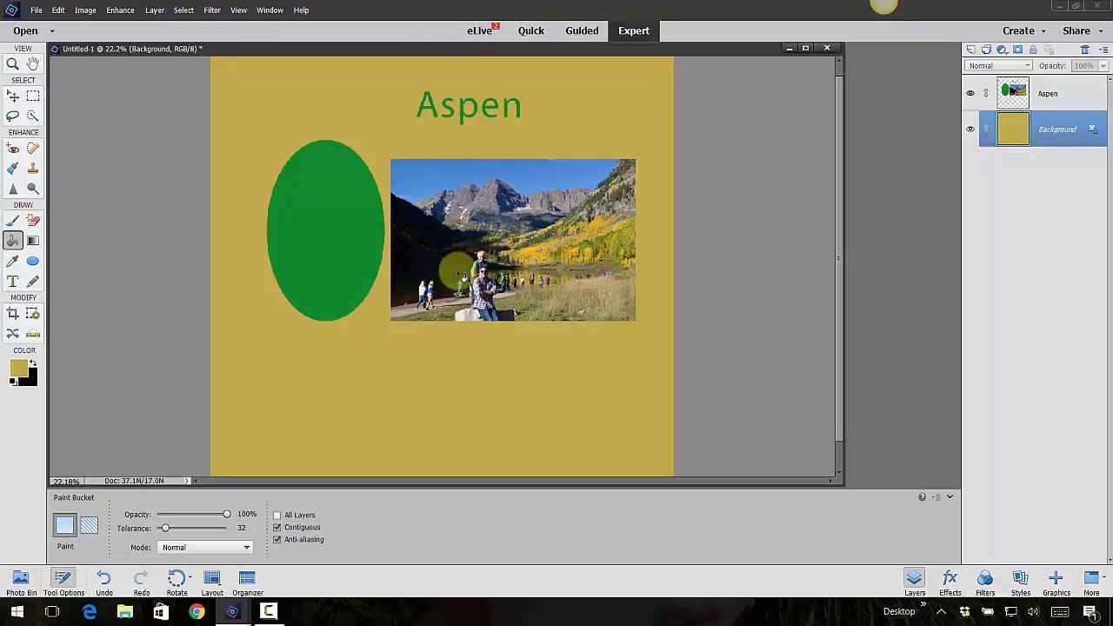
Step: Switch the Paint Bucket to pattern fill and fill the Background layer with the orange Default pattern
click(87, 527)
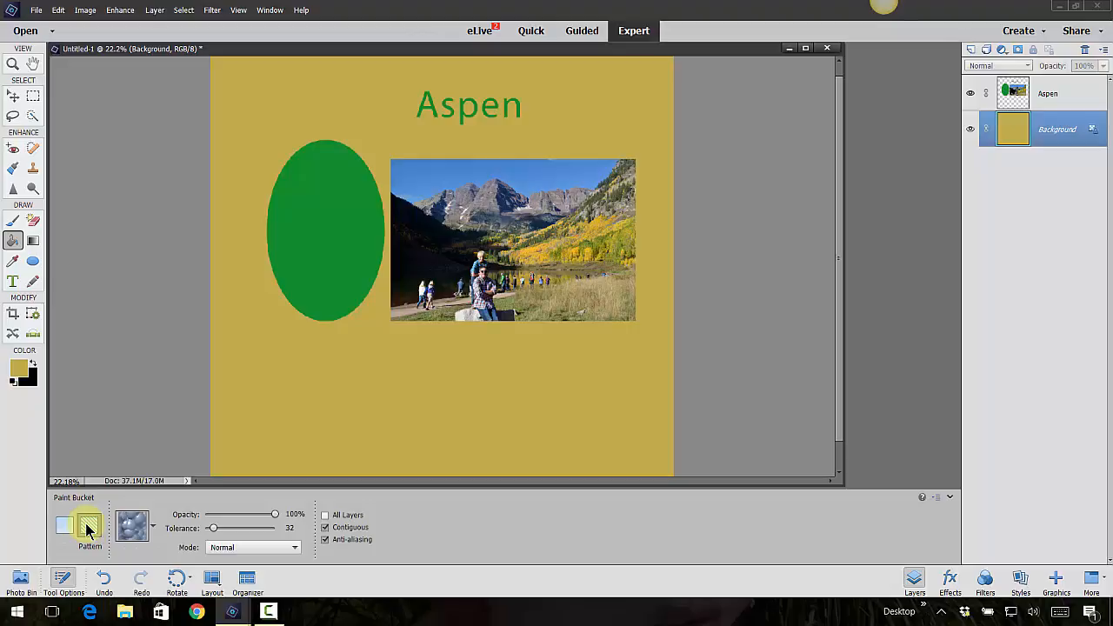
click(152, 525)
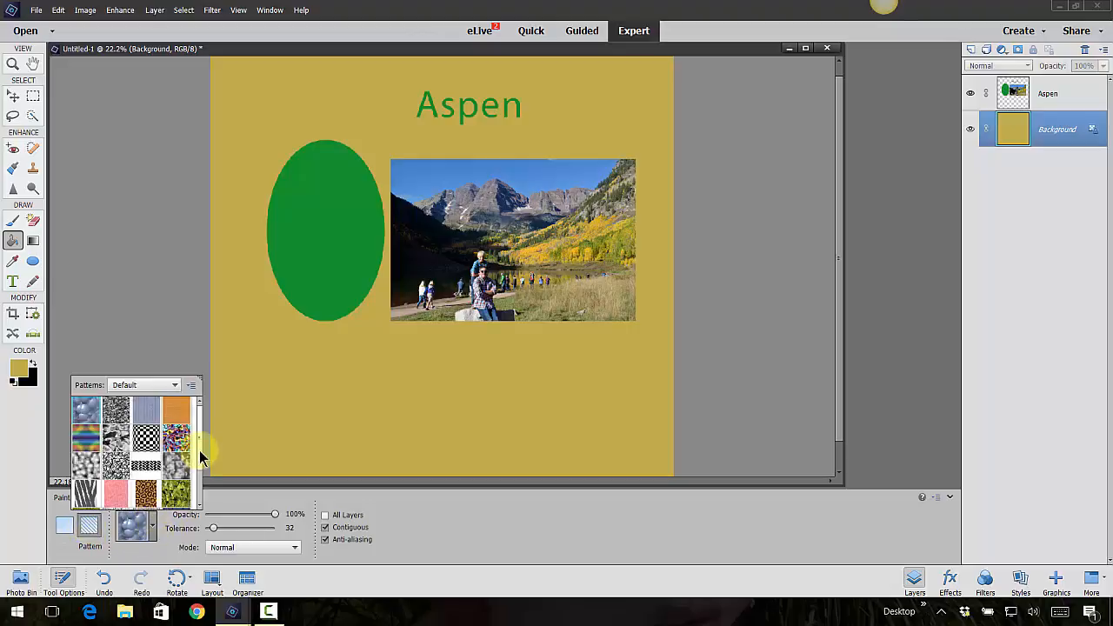
scroll(197, 500, down, 2)
scroll(195, 469, up, 2)
double_click(179, 432)
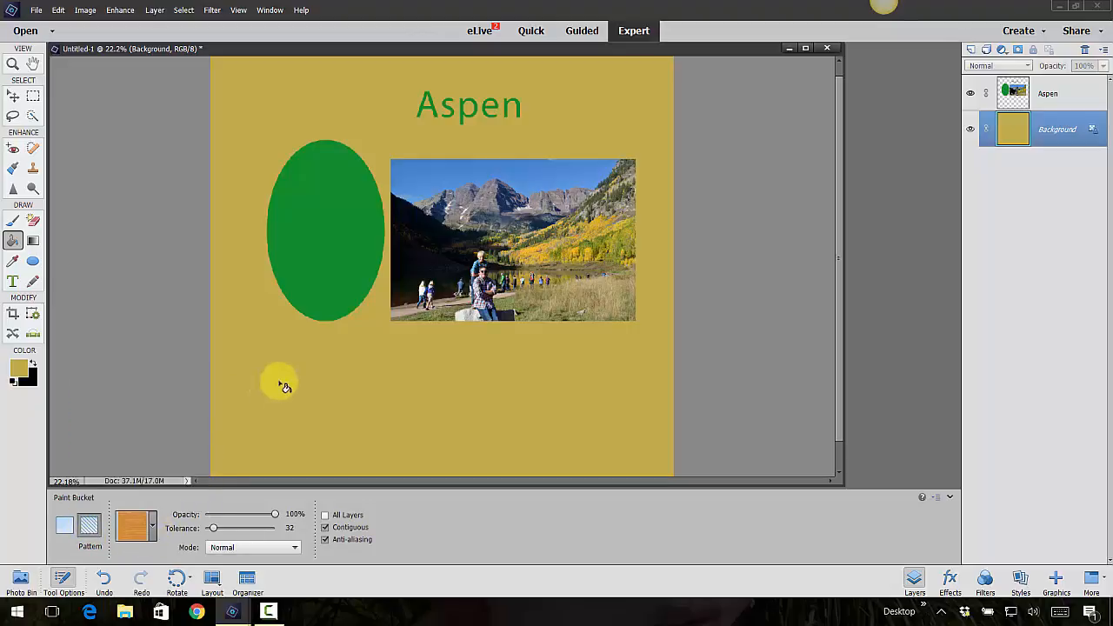
click(357, 423)
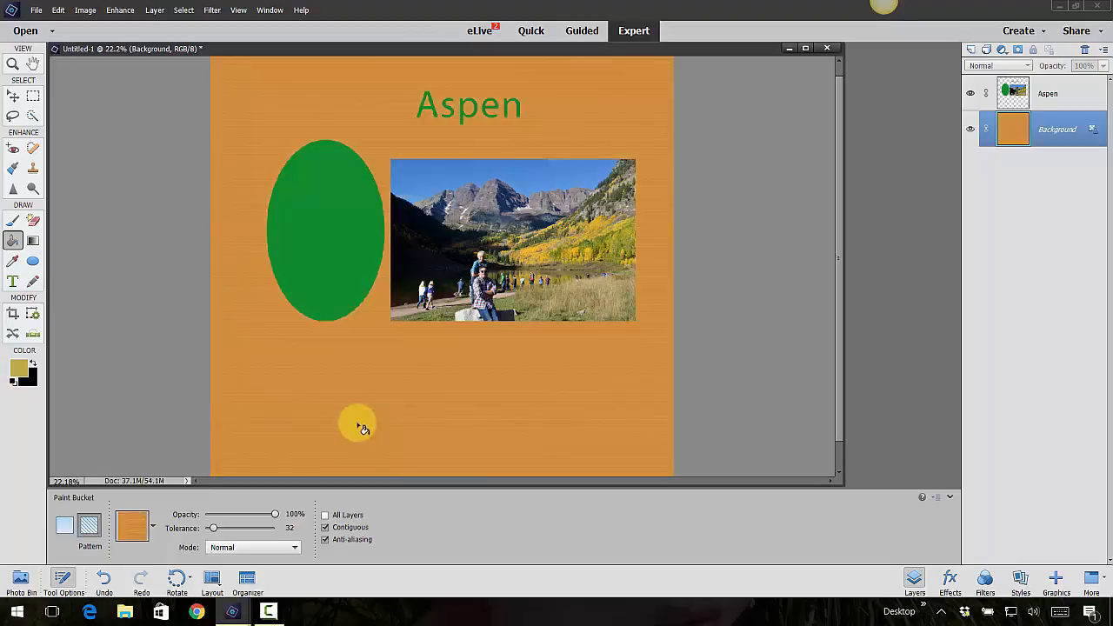
Step: Fill the Background layer with the blue bubbles pattern and inspect the pattern up close
click(149, 529)
click(85, 409)
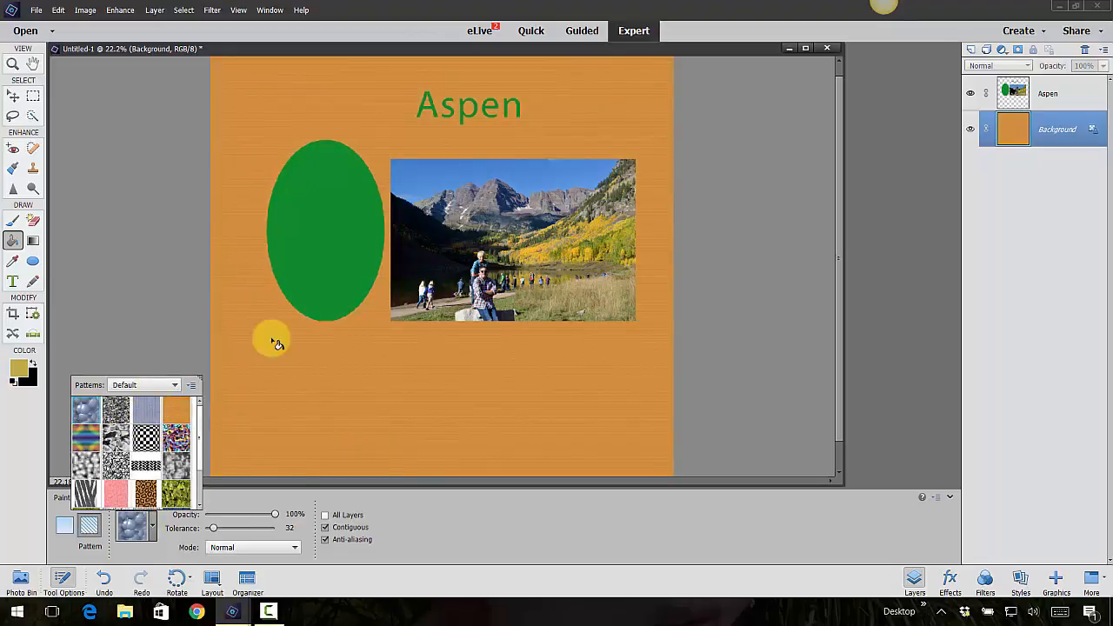
click(273, 340)
click(389, 403)
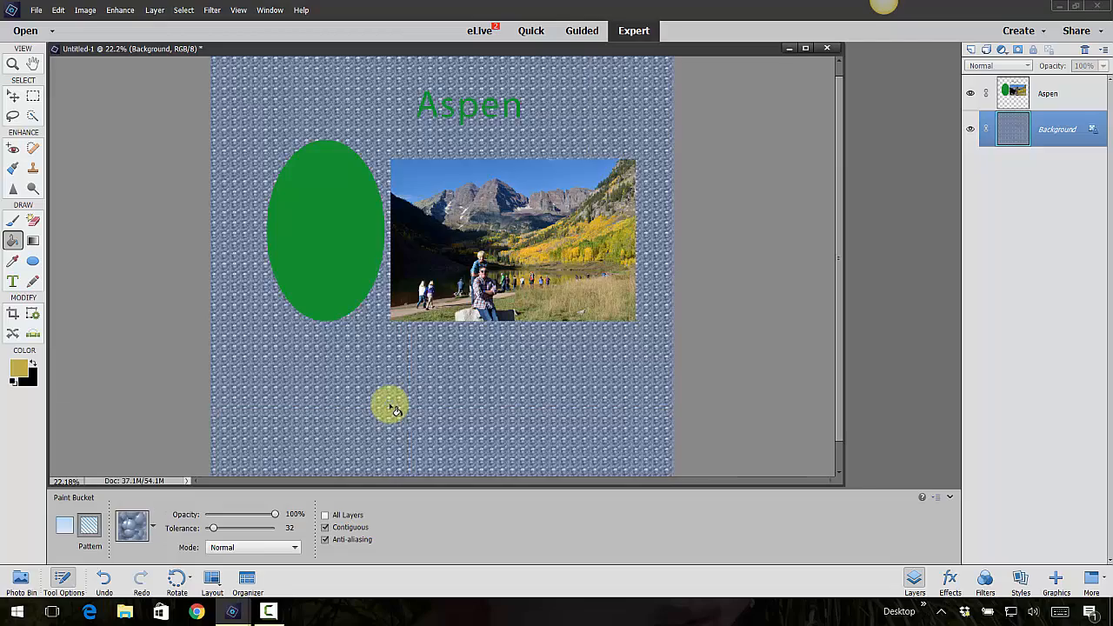
scroll(390, 406, up, 17)
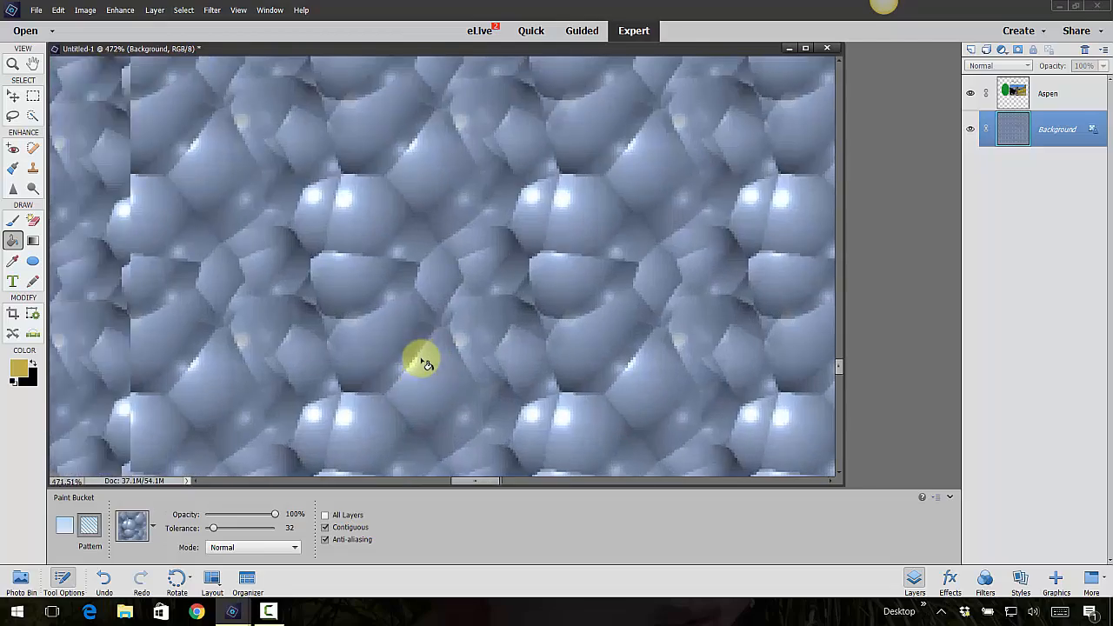
scroll(425, 362, down, 17)
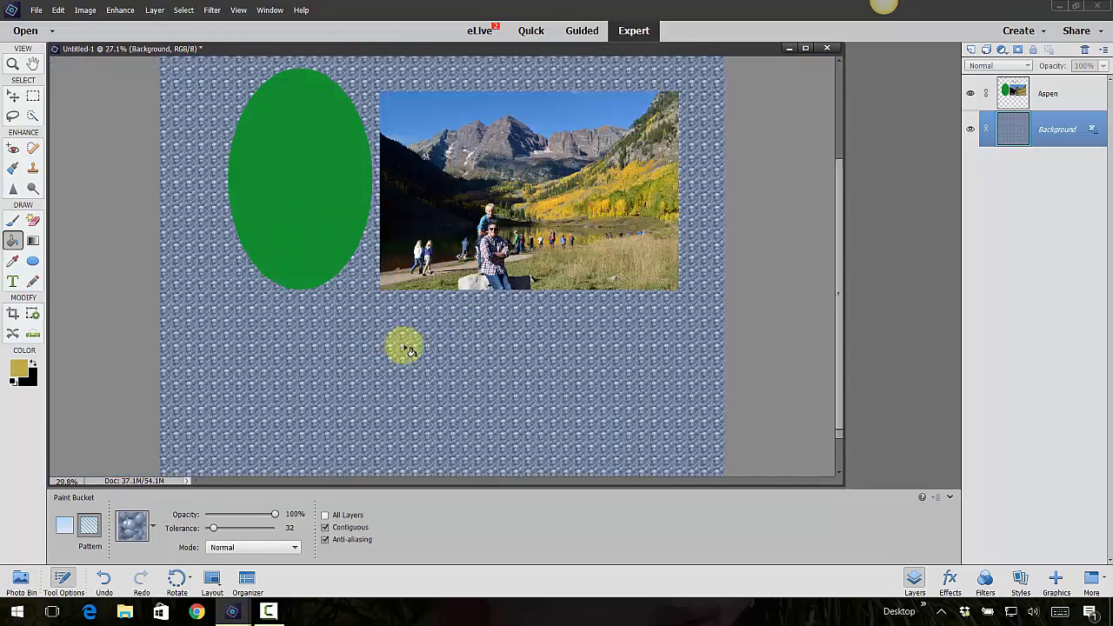
scroll(410, 350, down, 3)
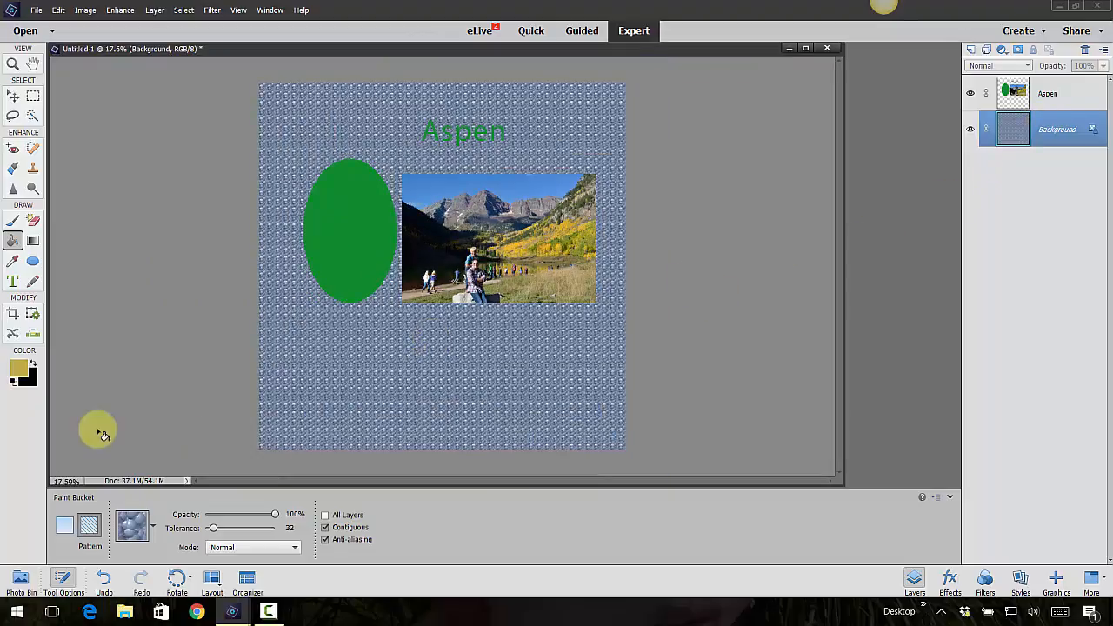
Step: Switch the Paint Bucket back to solid paint, apply the tan color over the bubbles pattern, and inspect the fill up close
click(66, 526)
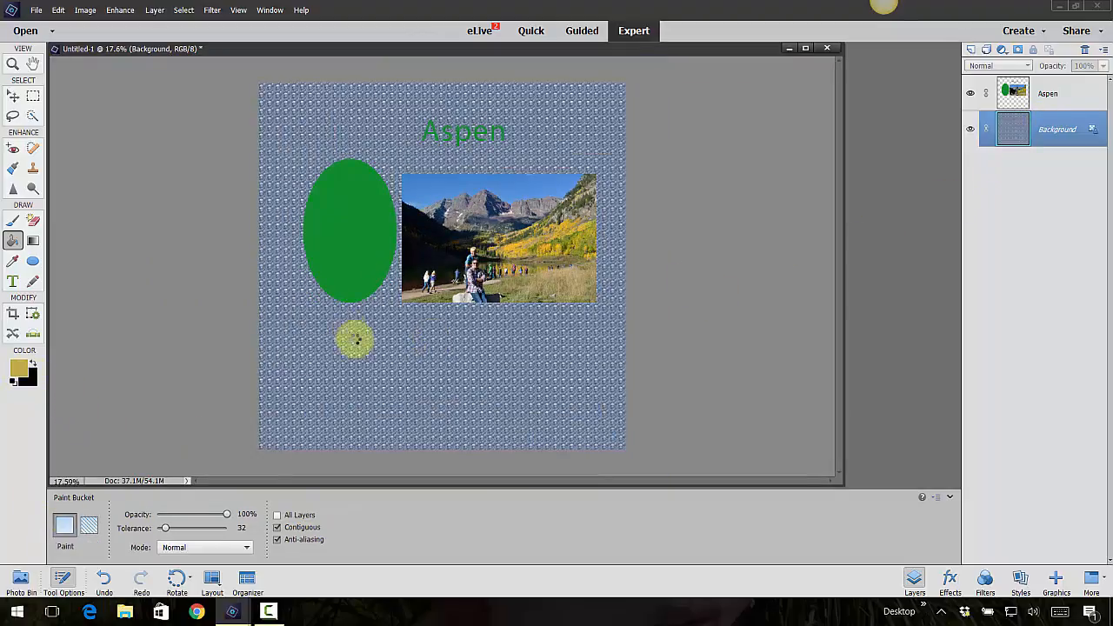
click(444, 374)
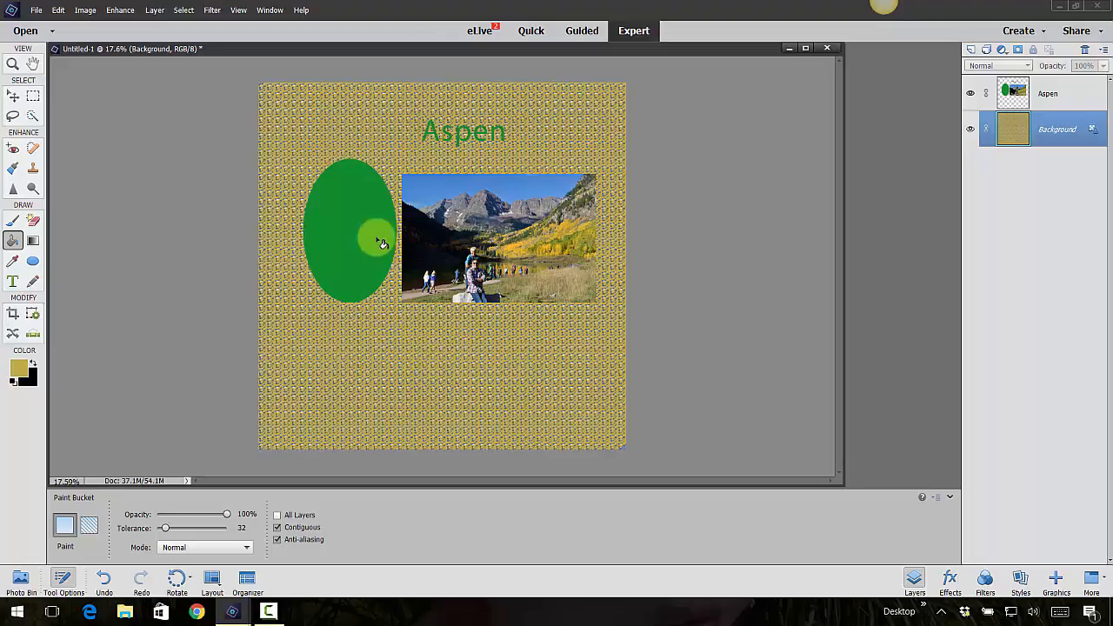
scroll(458, 398, up, 10)
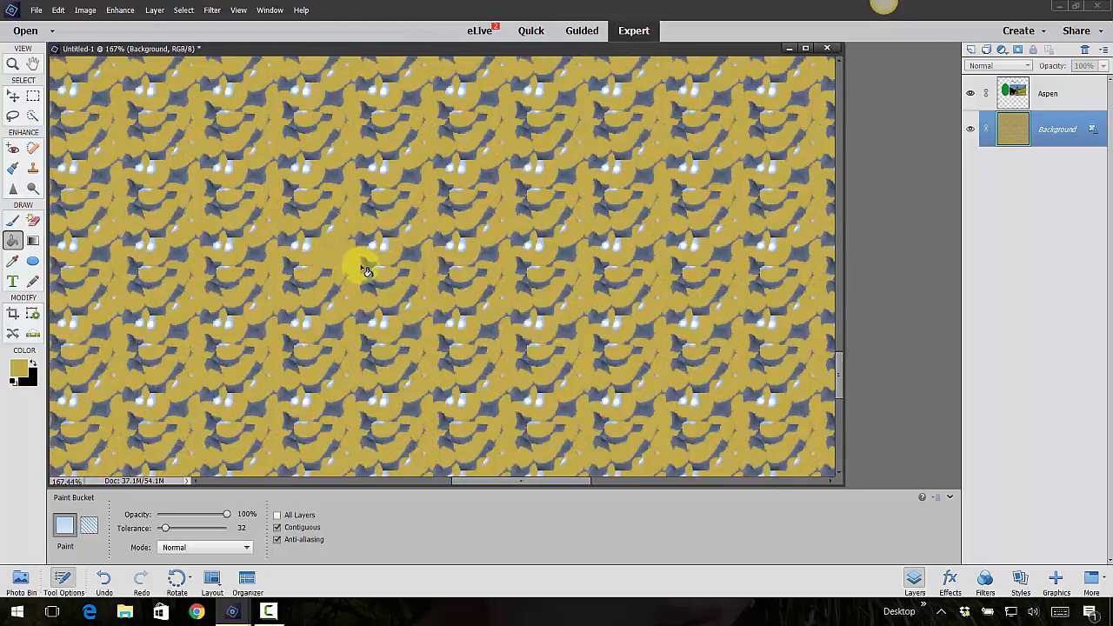
scroll(464, 294, down, 10)
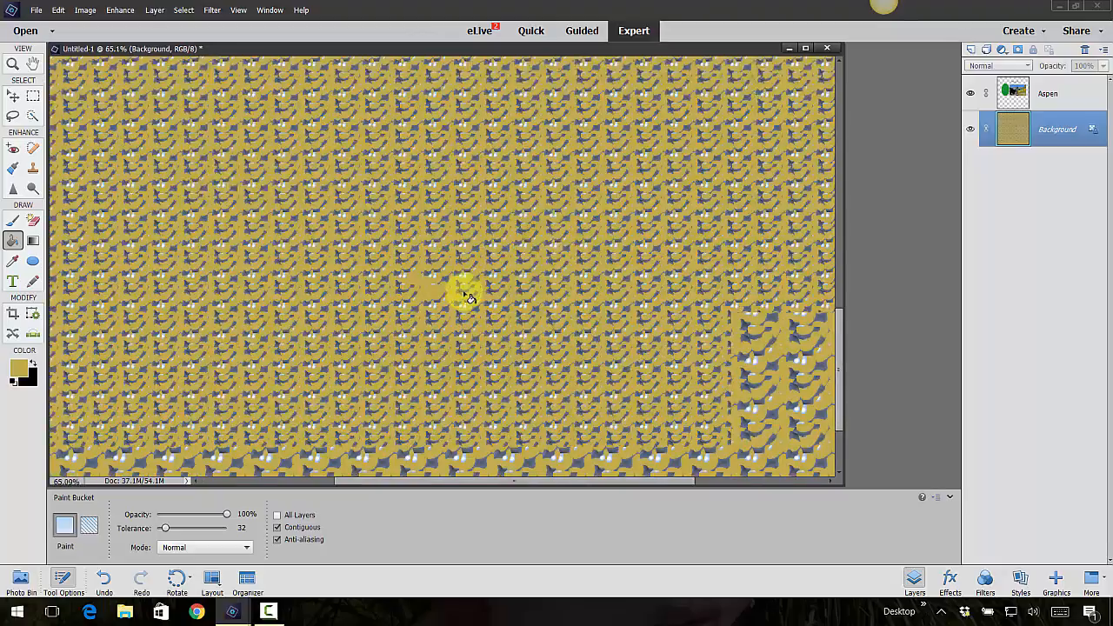
scroll(466, 295, down, 1)
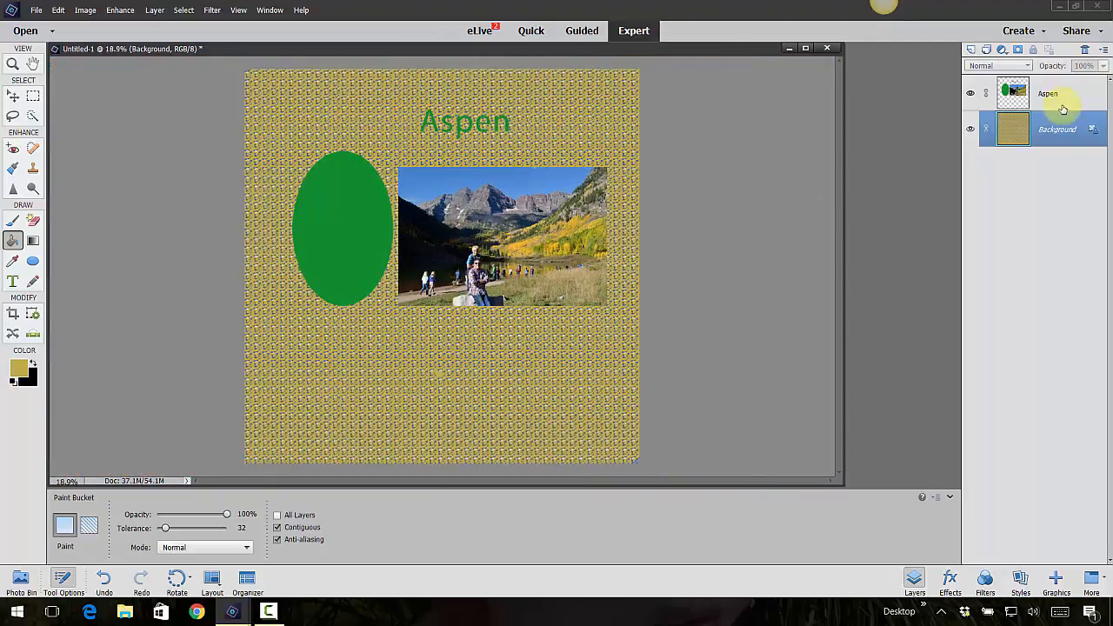
Step: Delete the Background layer and add a new blank layer above the Aspen layer
drag(1057, 129, 1087, 50)
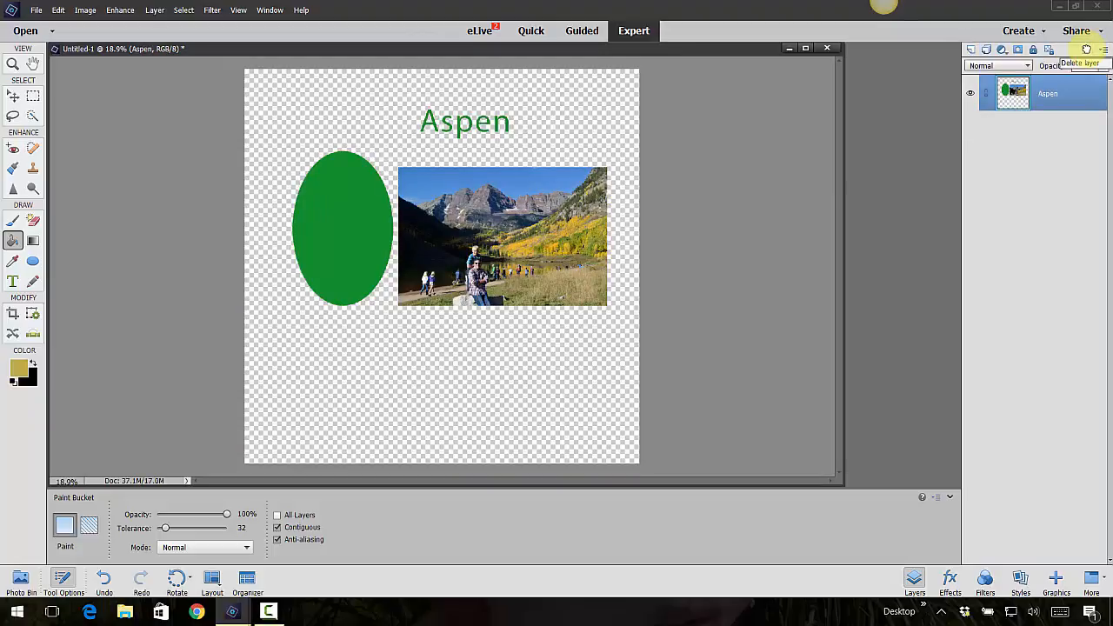
click(971, 48)
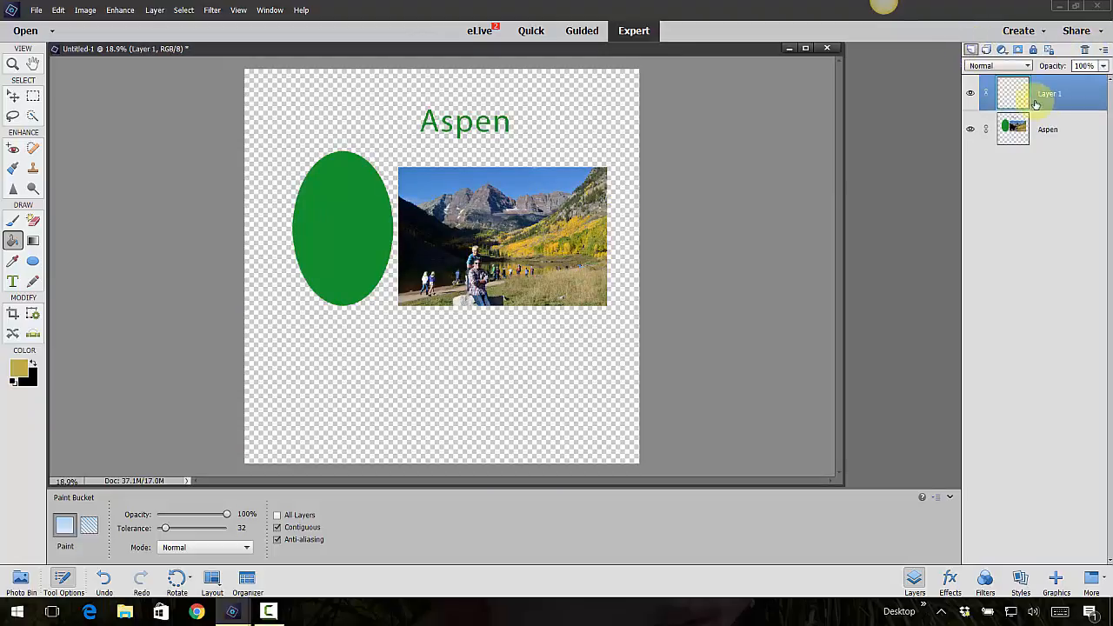
Step: Move Layer 1 below the Aspen layer and fill it with the tan foreground color
drag(1071, 90, 1056, 146)
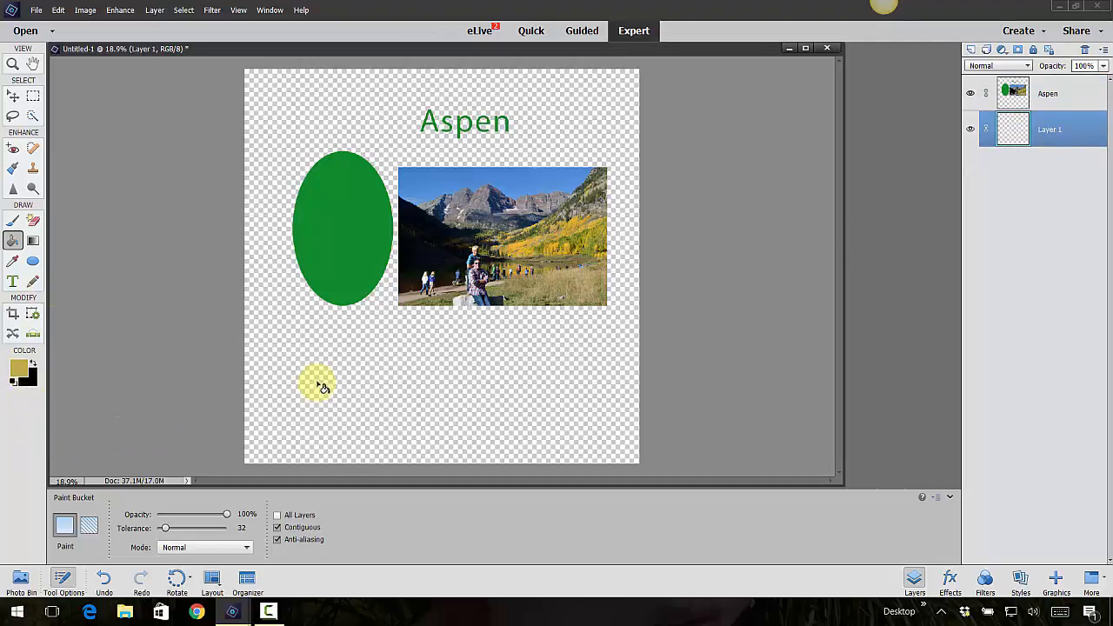
click(321, 381)
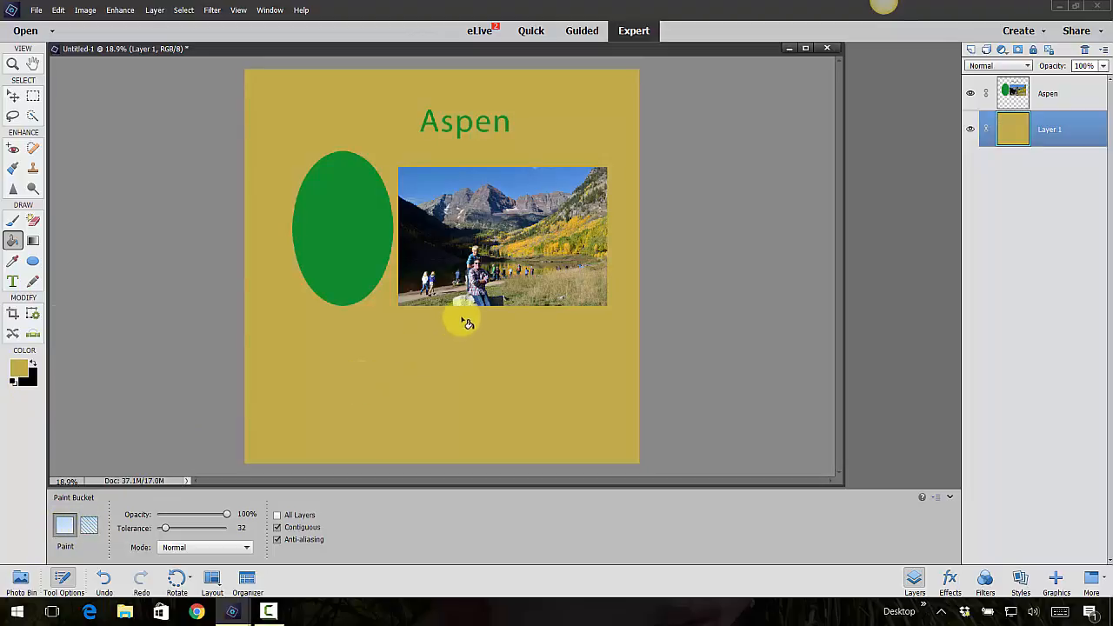
Step: Try placing the _DSC0075 photo above the Aspen layer, scaled without constrained proportions to about 65% width and 69% height, and undo the placement
click(1063, 93)
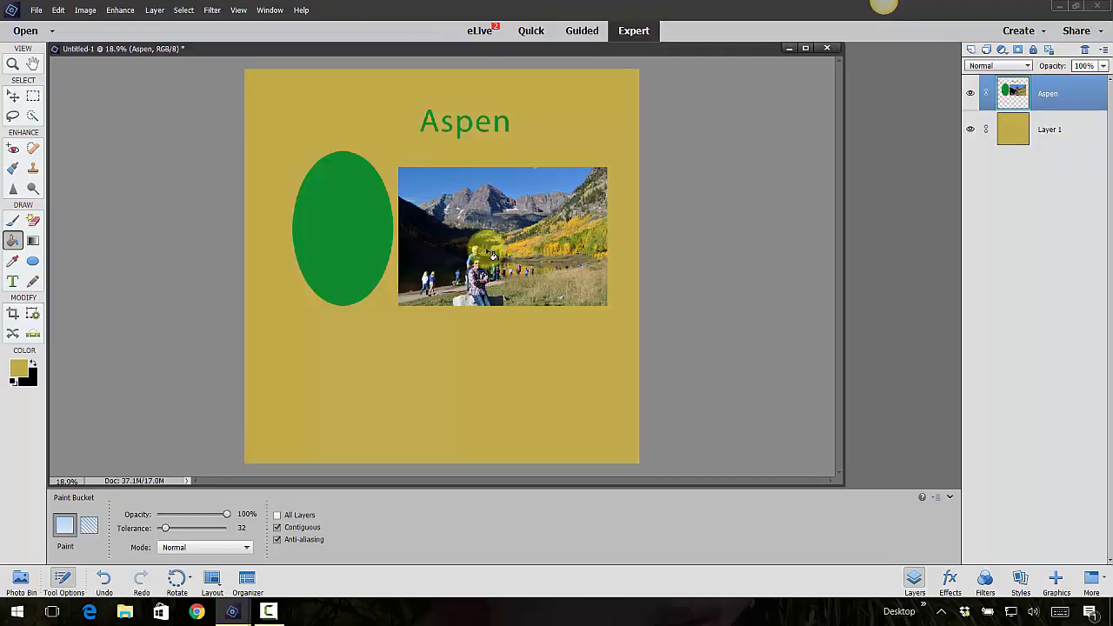
click(35, 10)
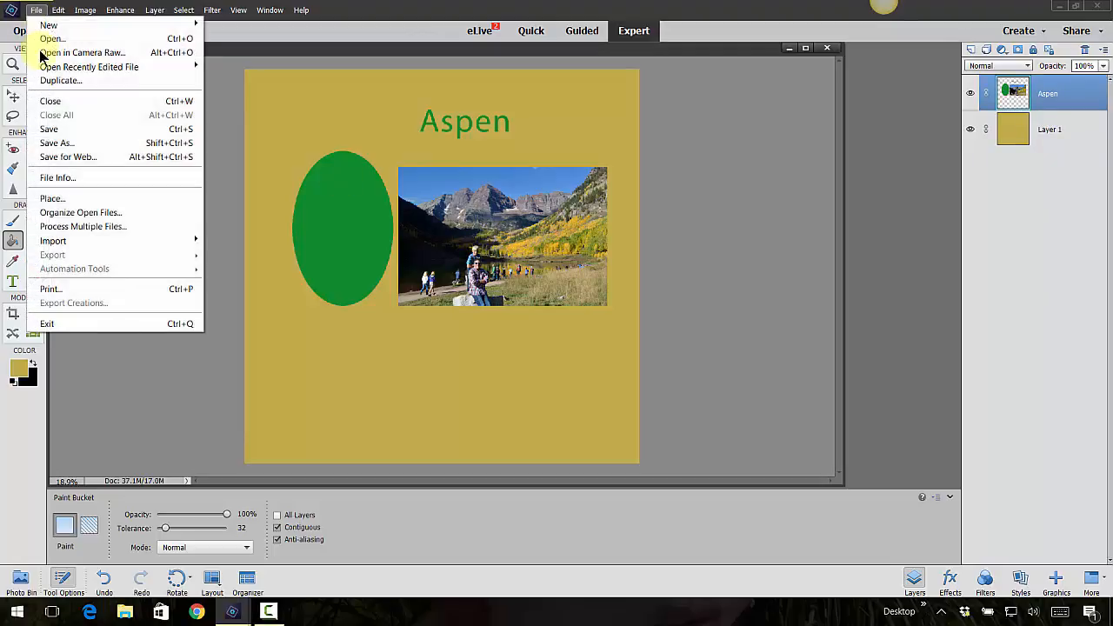
click(54, 198)
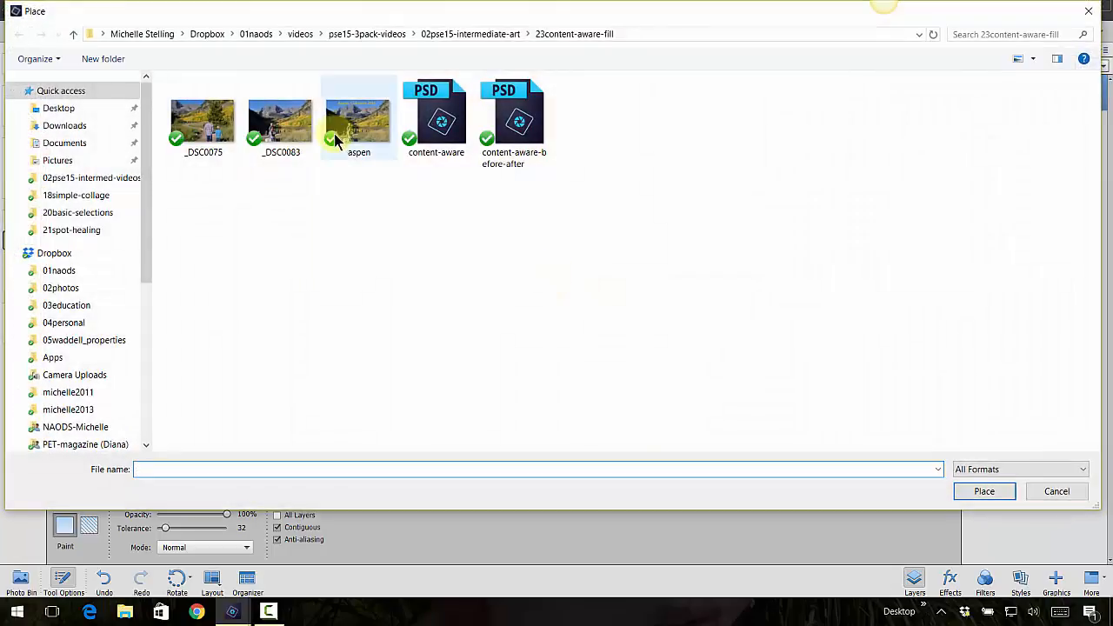
click(280, 121)
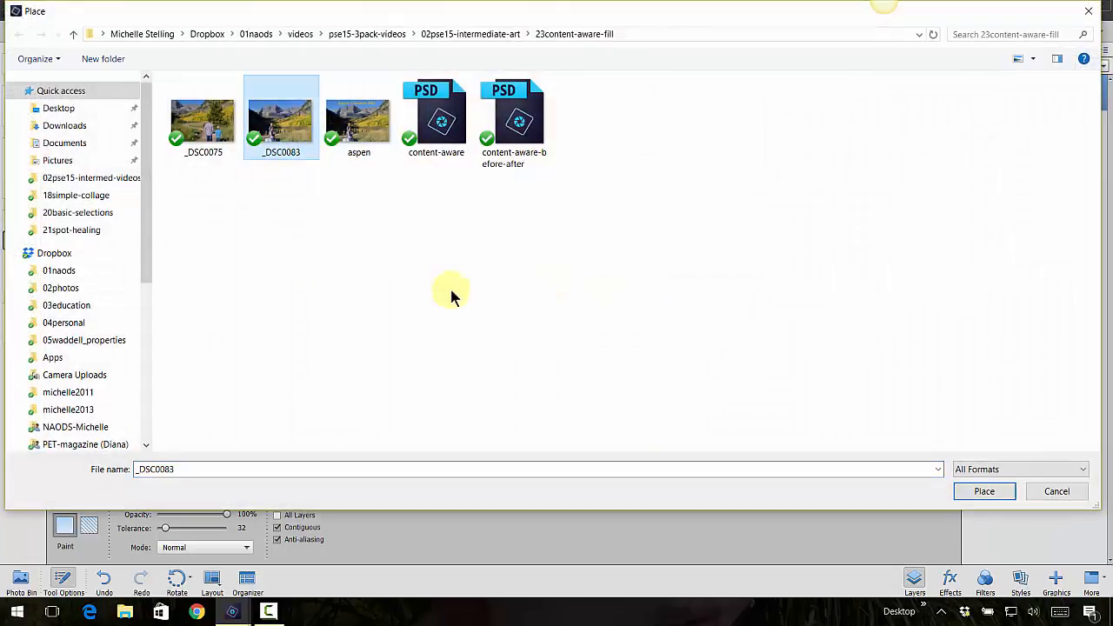
click(200, 130)
click(985, 491)
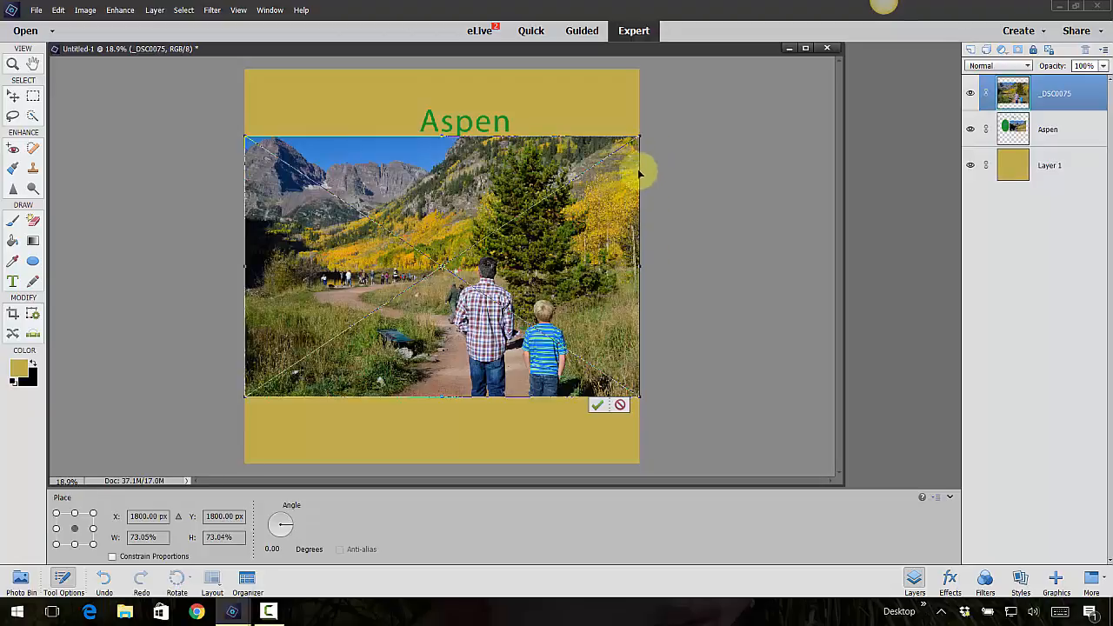
drag(639, 137, 463, 214)
drag(606, 127, 598, 150)
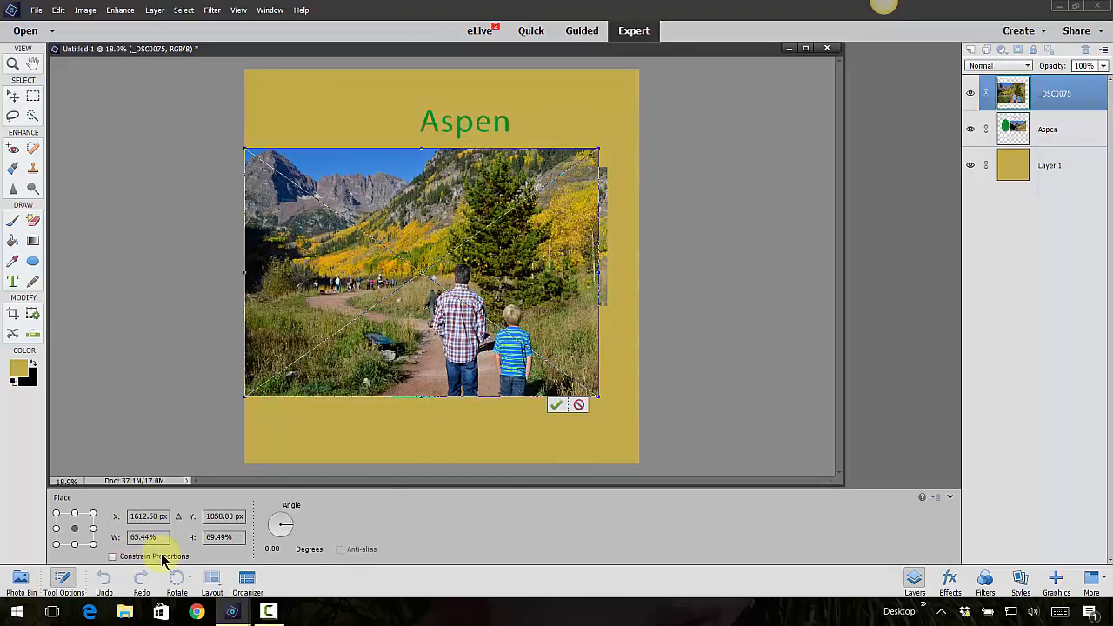
click(555, 403)
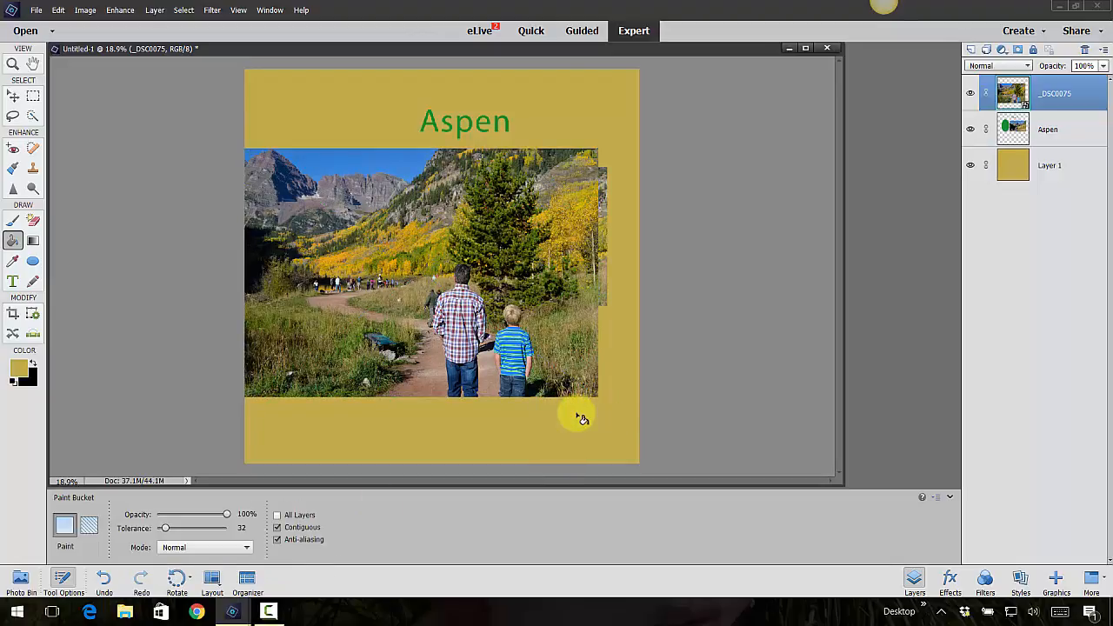
key(ctrl+z)
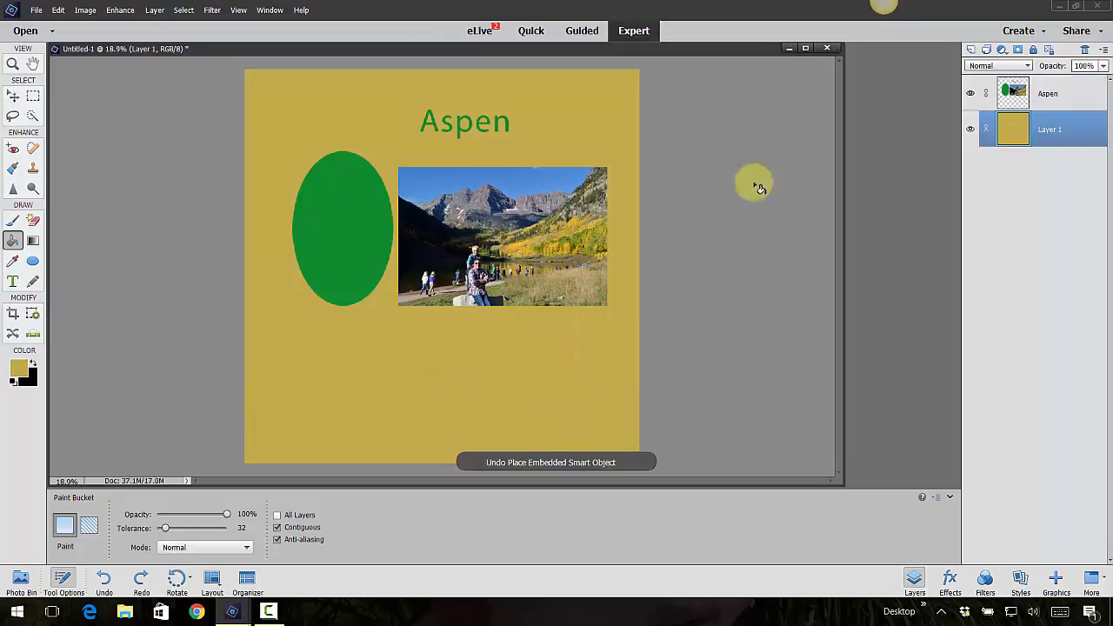
Step: Place the _DSC0075 photo above Layer 1 with Constrain Proportions enabled, scaled to about 68%
click(34, 11)
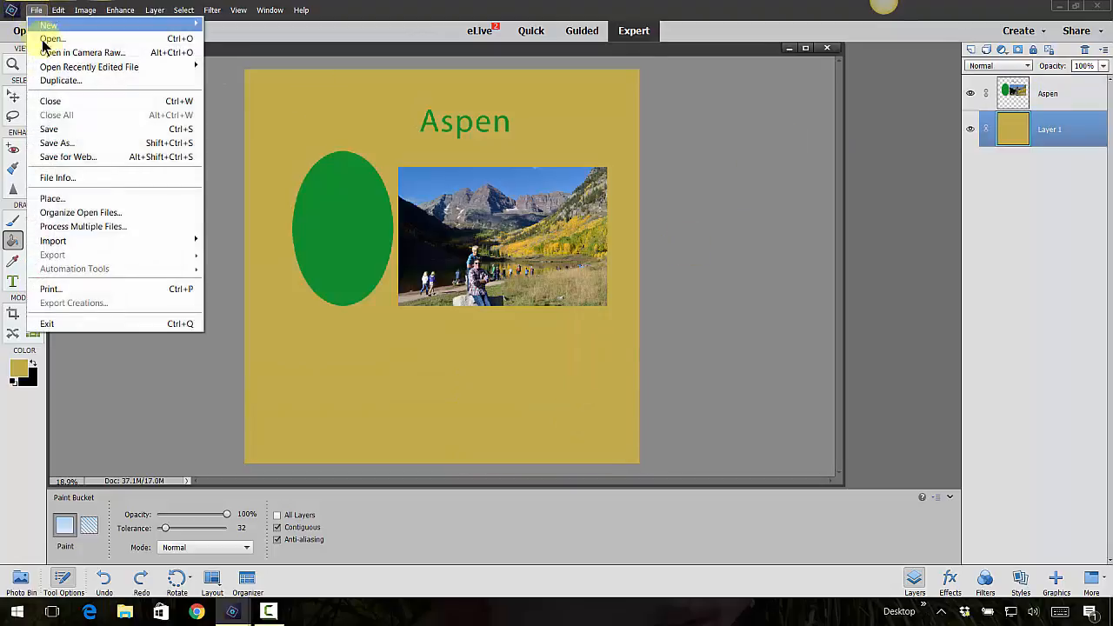
click(57, 198)
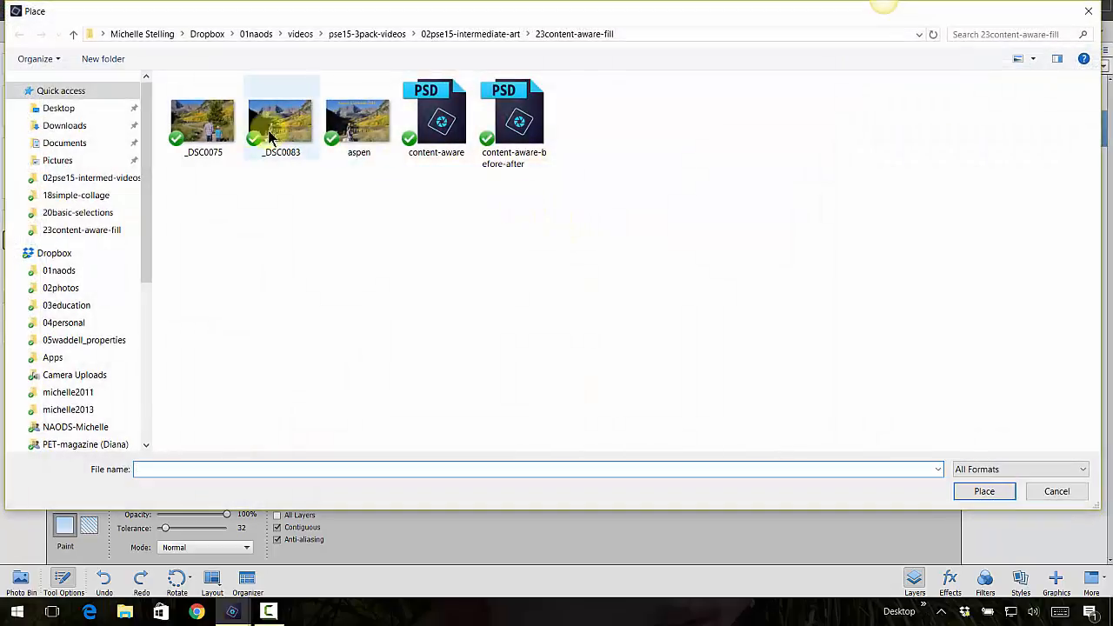
click(202, 122)
click(965, 493)
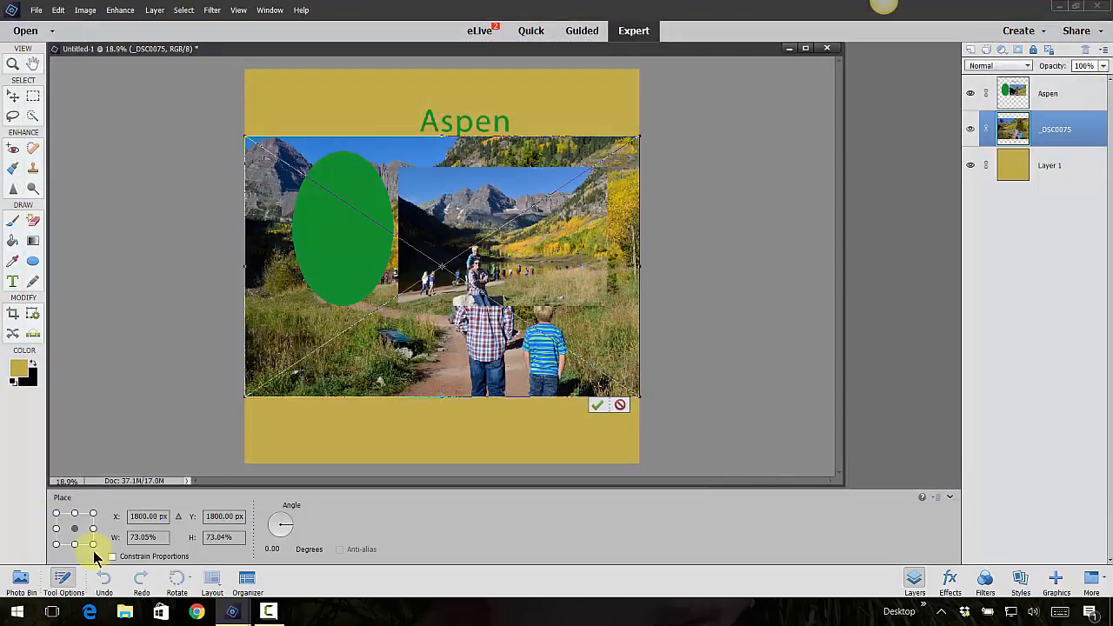
click(112, 557)
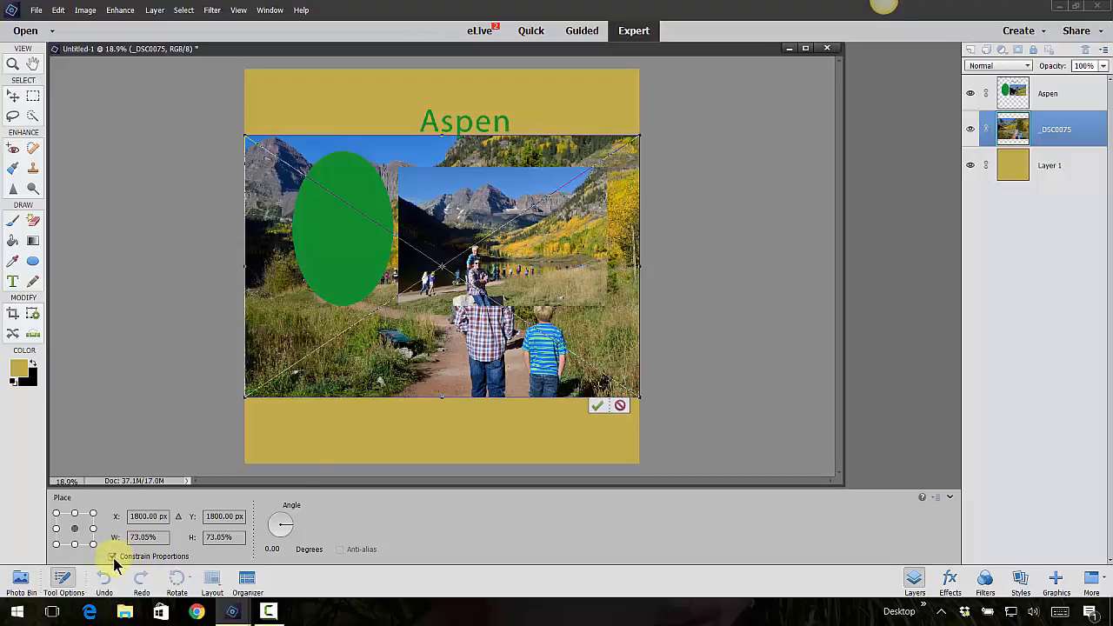
drag(639, 137, 648, 198)
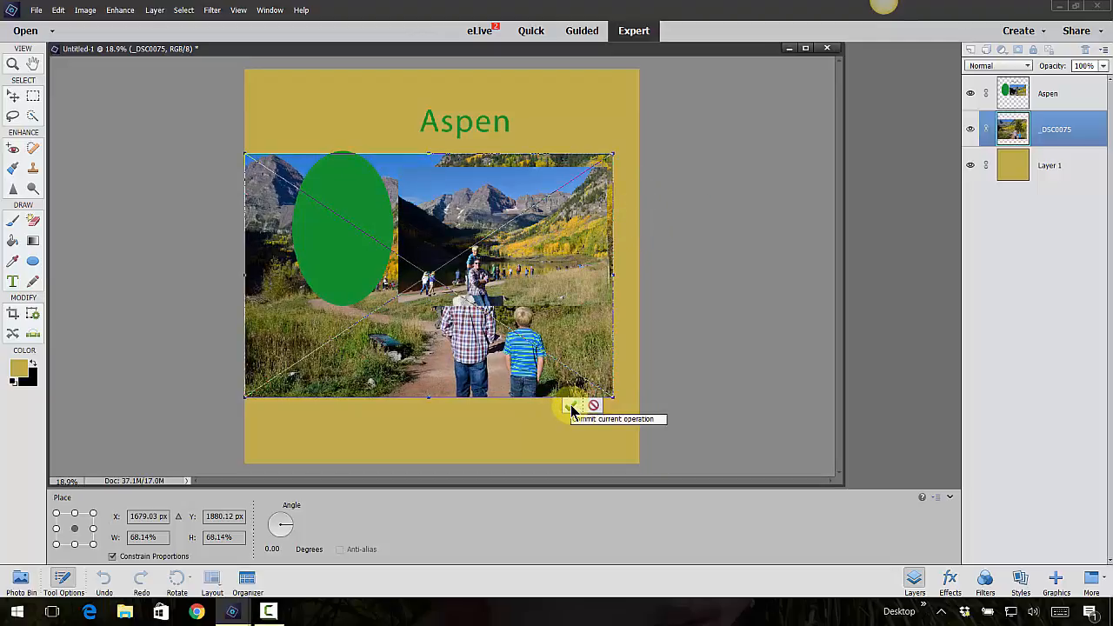
click(572, 406)
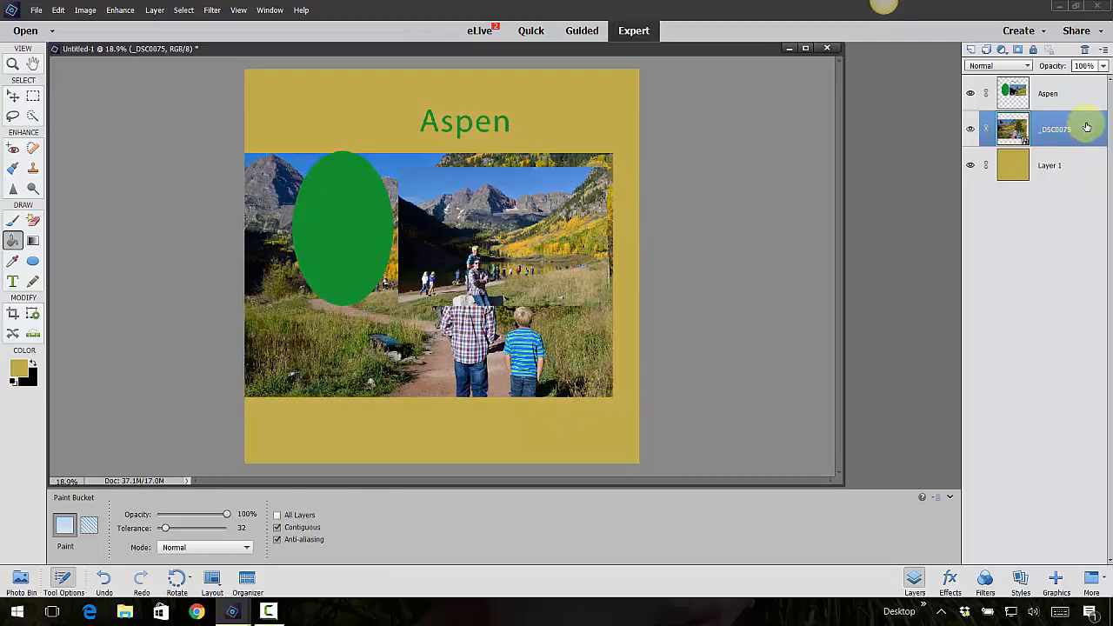
Step: Bring the _DSC0075 layer above the Aspen layer and center the photo on the page beneath the Aspen title
drag(1087, 128, 1092, 82)
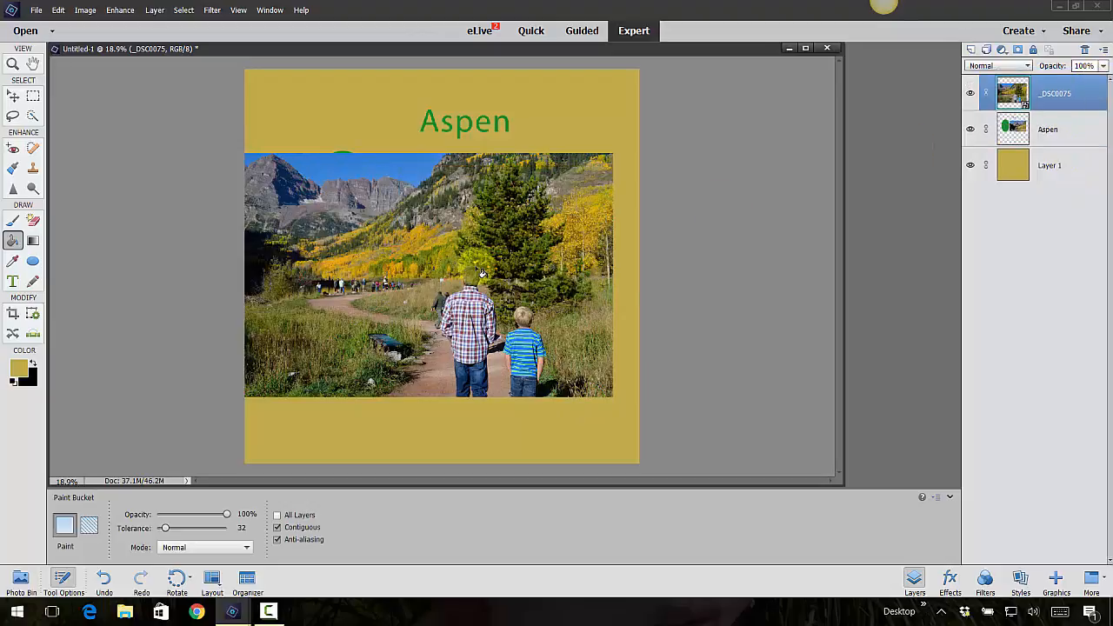
click(13, 96)
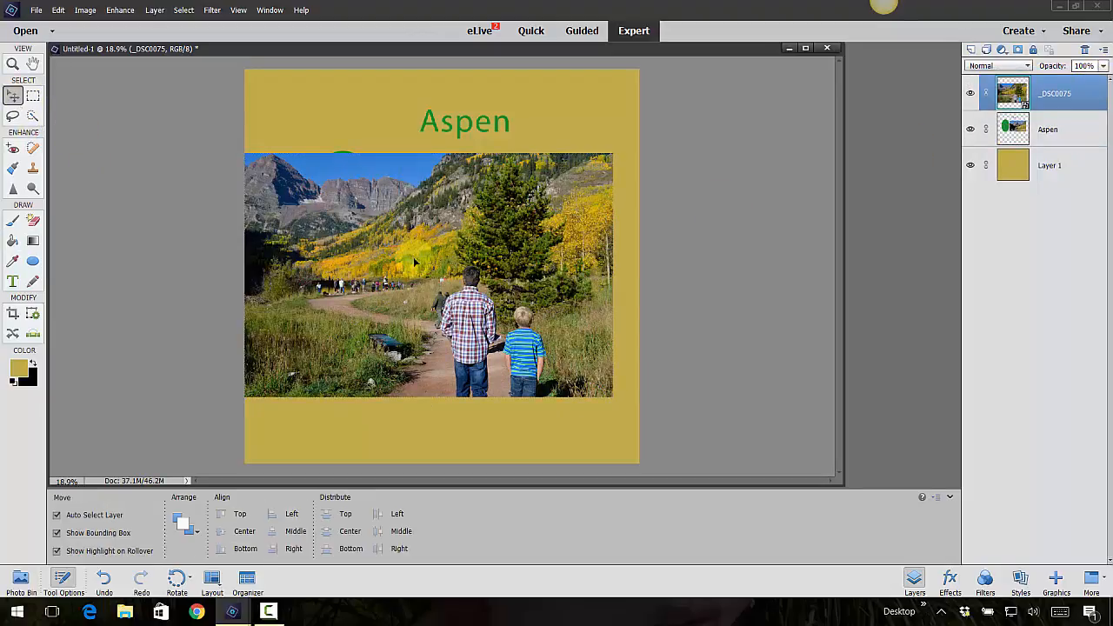
mouse_move(415, 262)
mouse_down()
mouse_move(438, 238)
mouse_move(426, 252)
mouse_up()
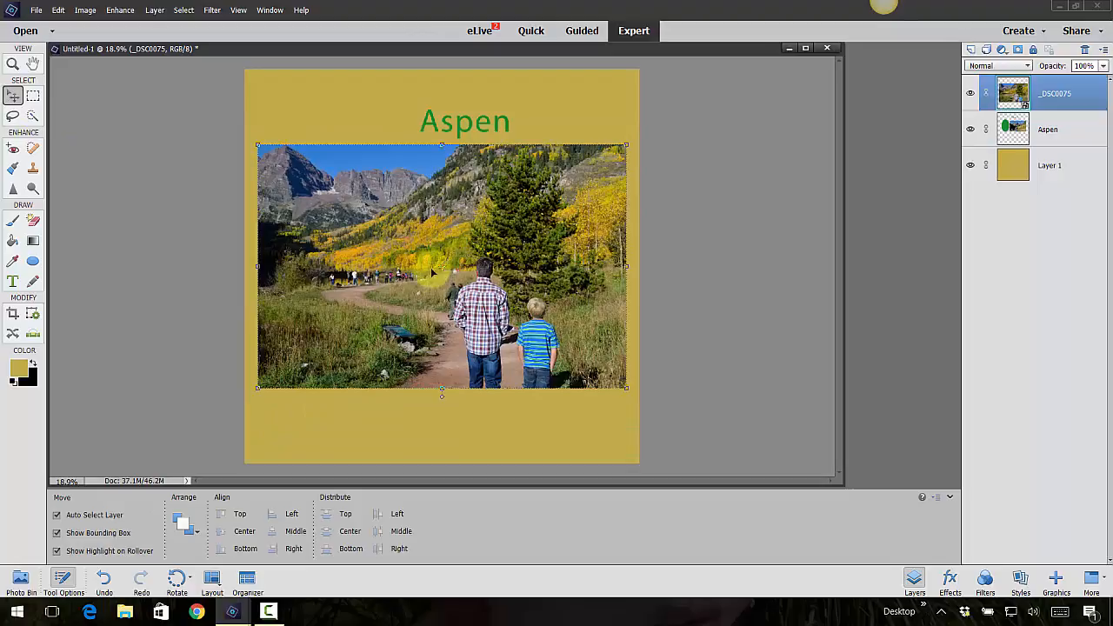
Step: Add a drop shadow to the _DSC0075 layer with size 92 px, distance 89 px, opacity 54% and a lighting angle of 147°
click(154, 10)
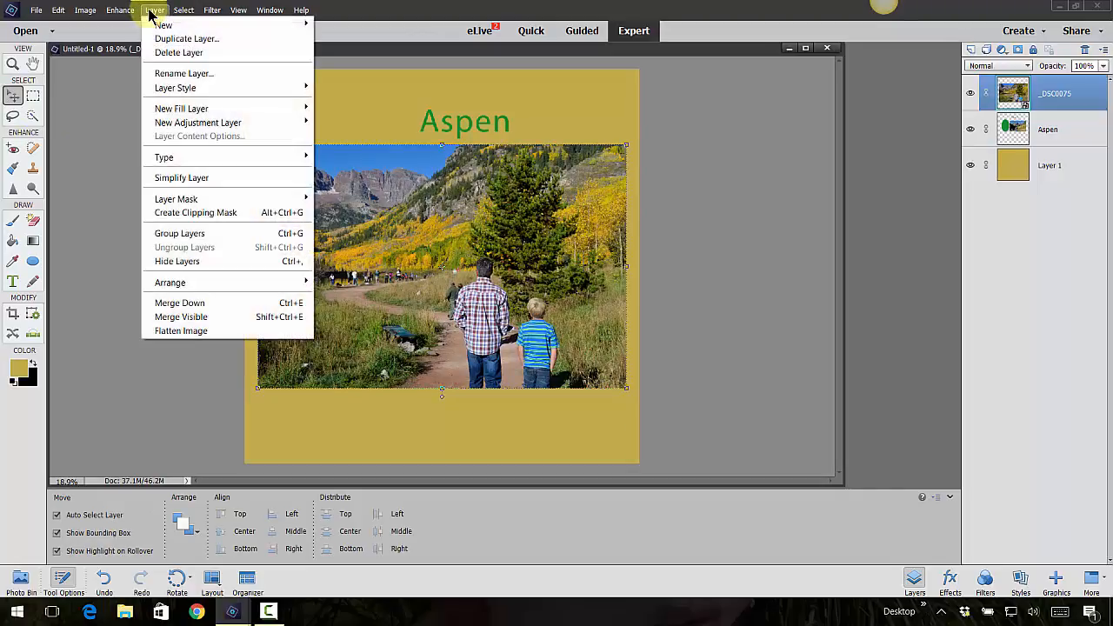
mouse_move(167, 89)
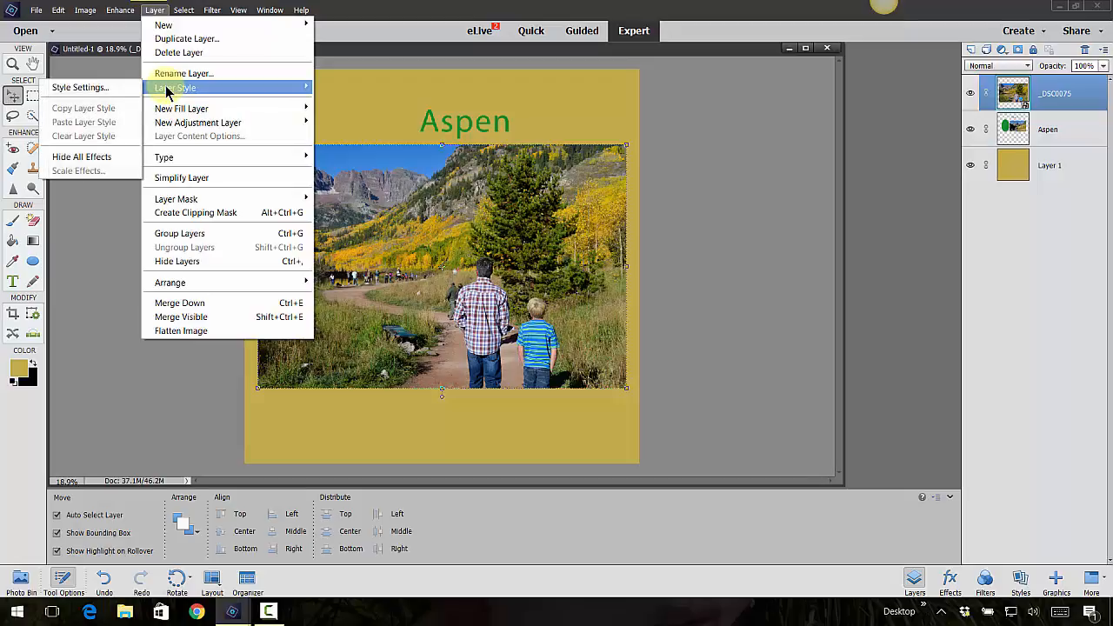
click(108, 89)
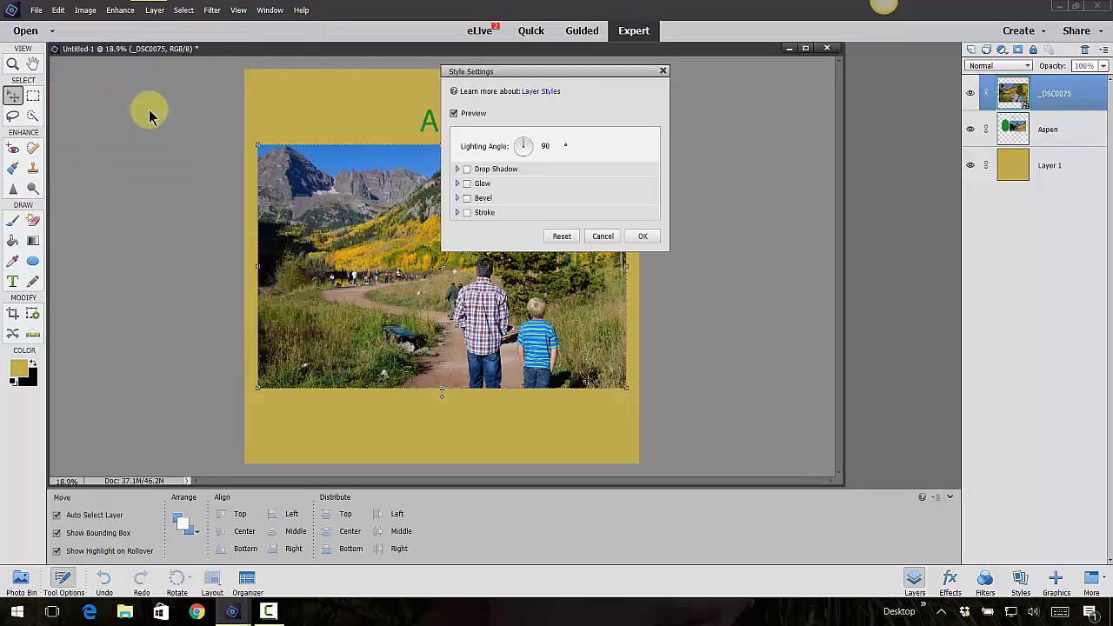
drag(572, 73, 766, 73)
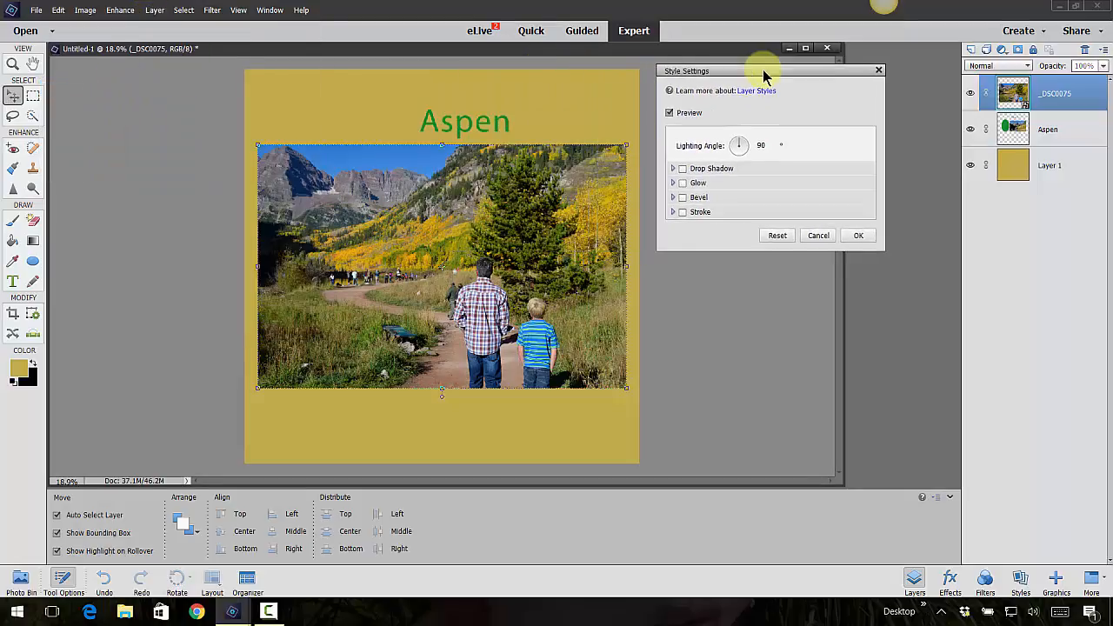
click(684, 170)
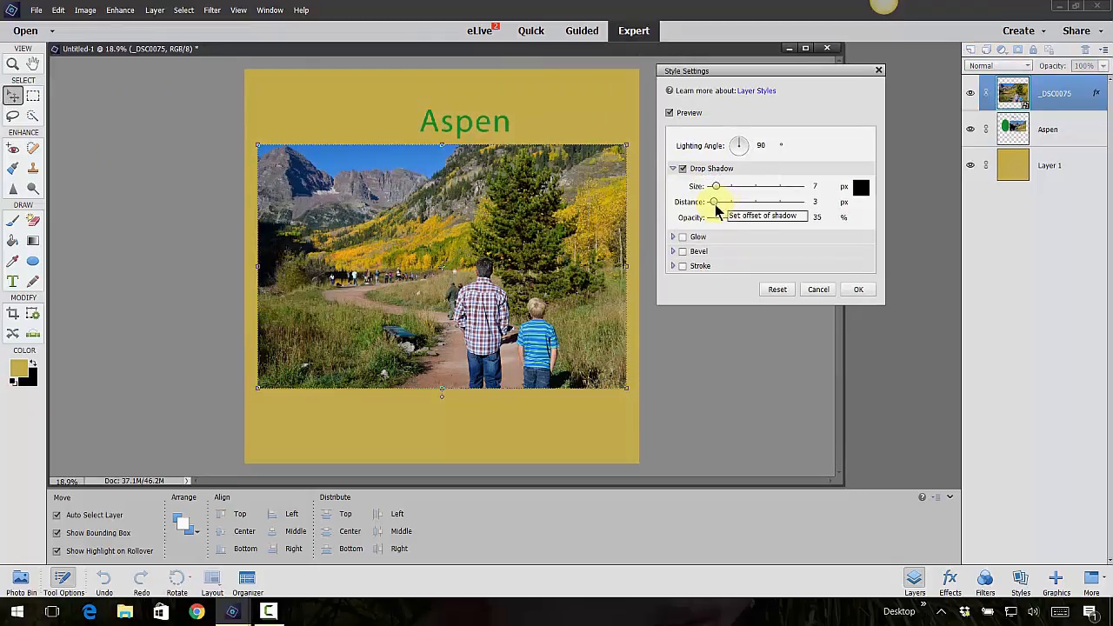
drag(720, 203, 778, 218)
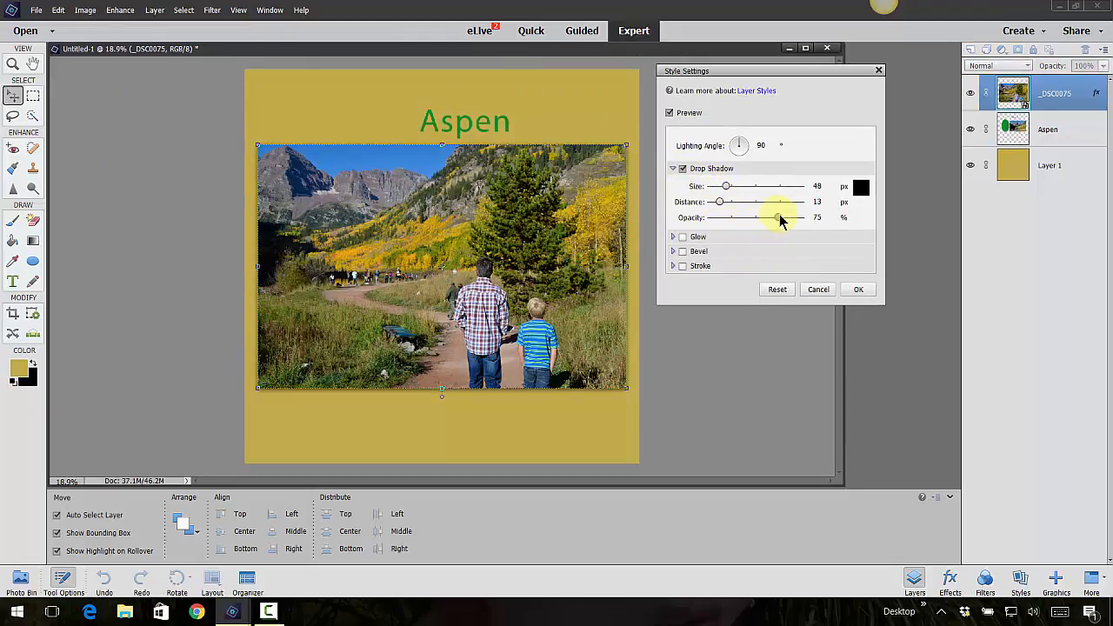
drag(726, 187, 753, 205)
click(719, 202)
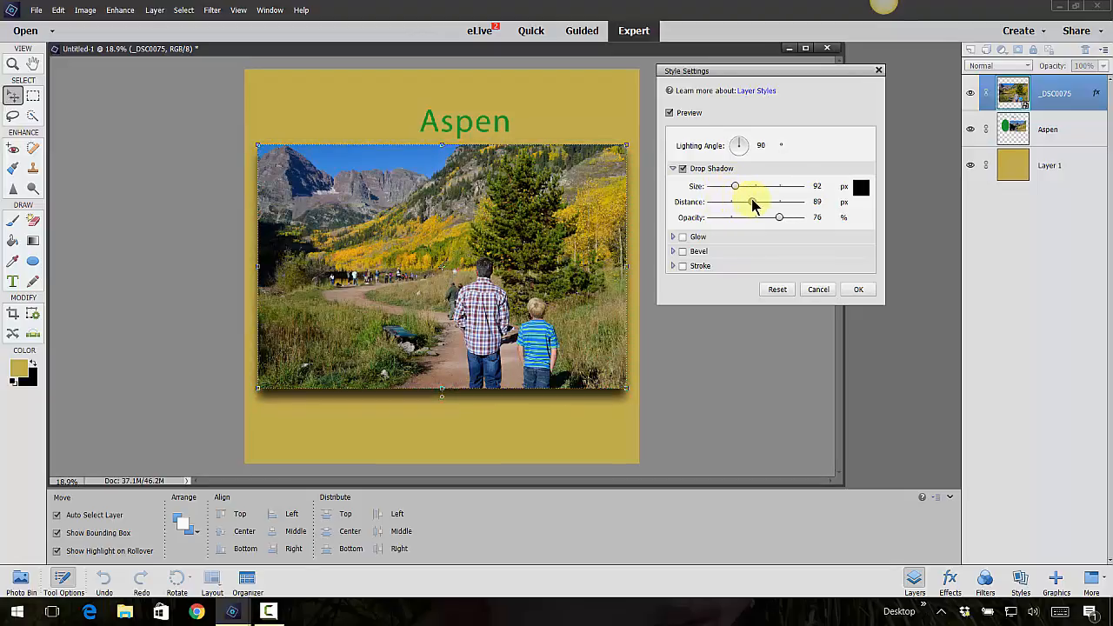
drag(739, 139, 731, 141)
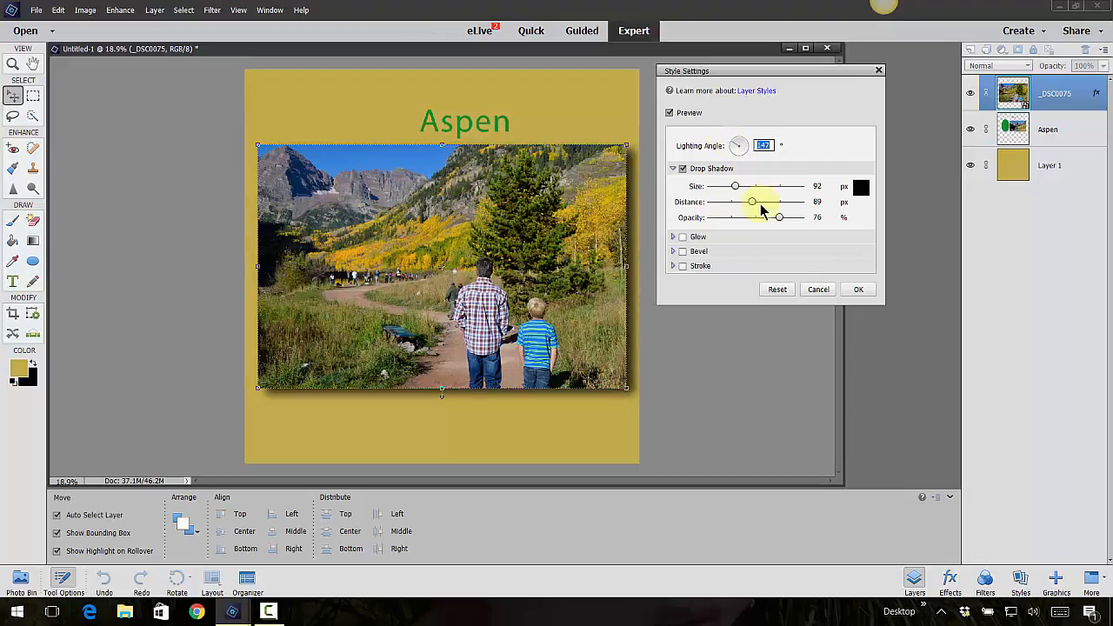
drag(779, 218, 762, 225)
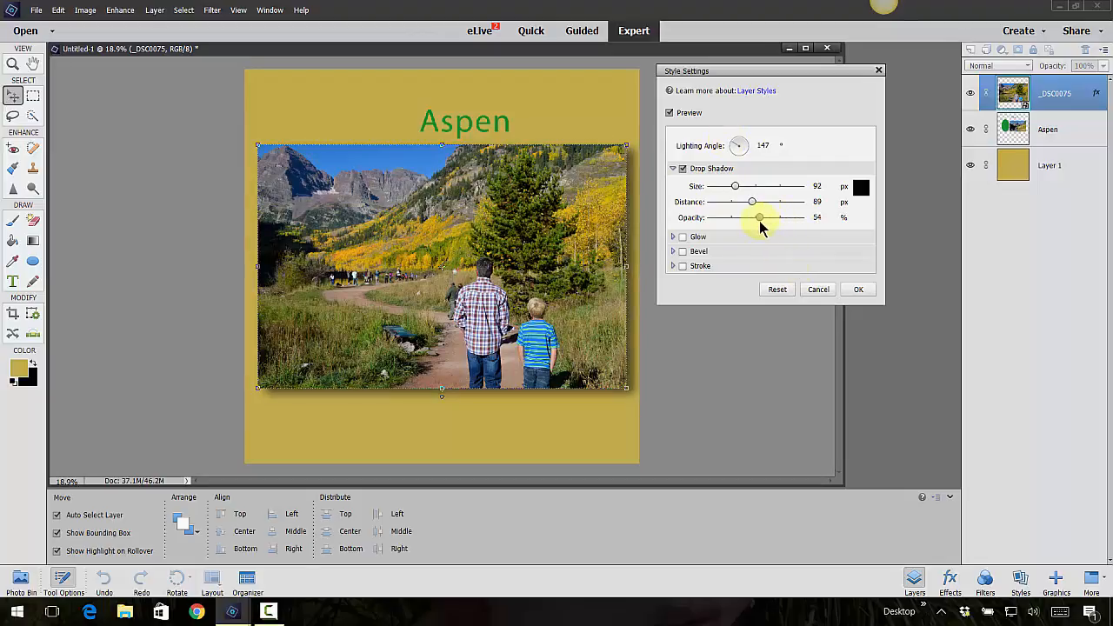
Step: Add an upward bevel of 106 px and an outside stroke of about 65 px to the photo's layer style
click(683, 251)
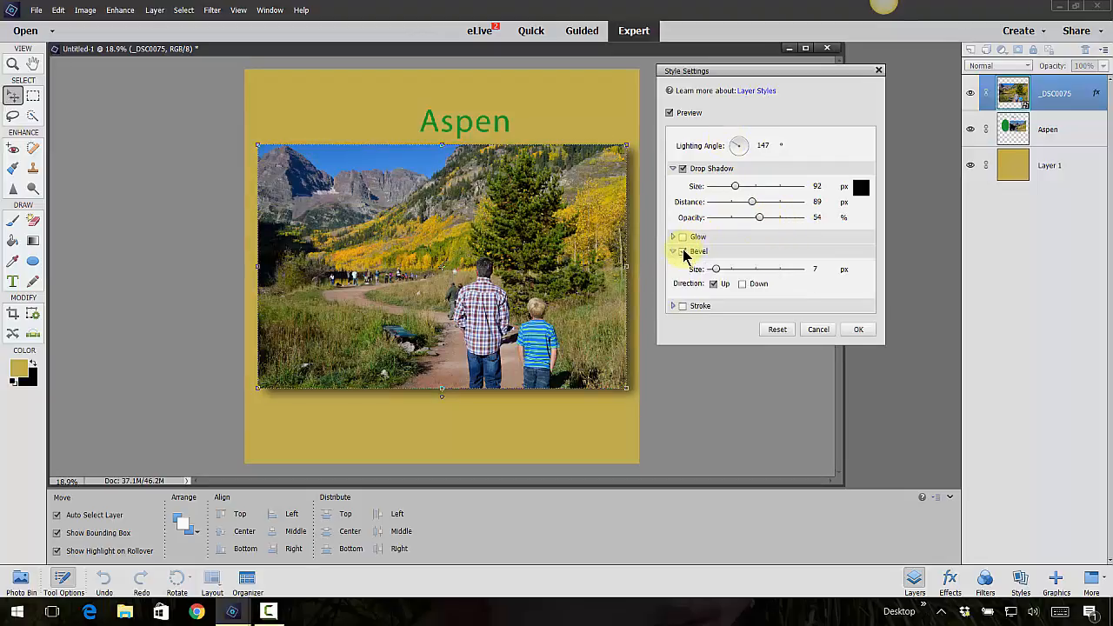
drag(717, 271, 740, 265)
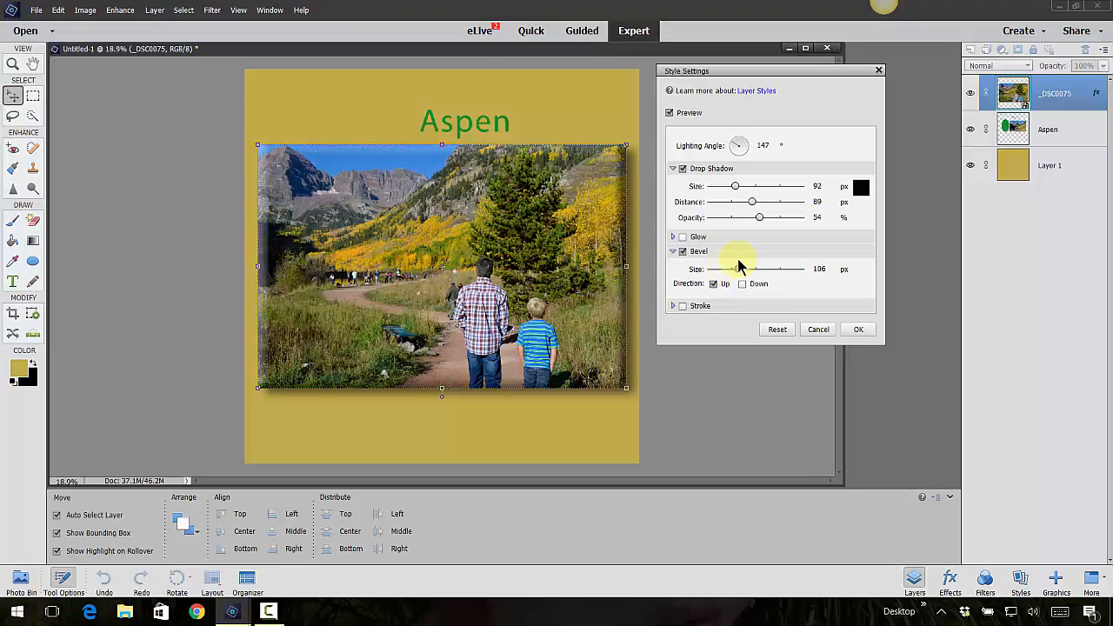
click(683, 306)
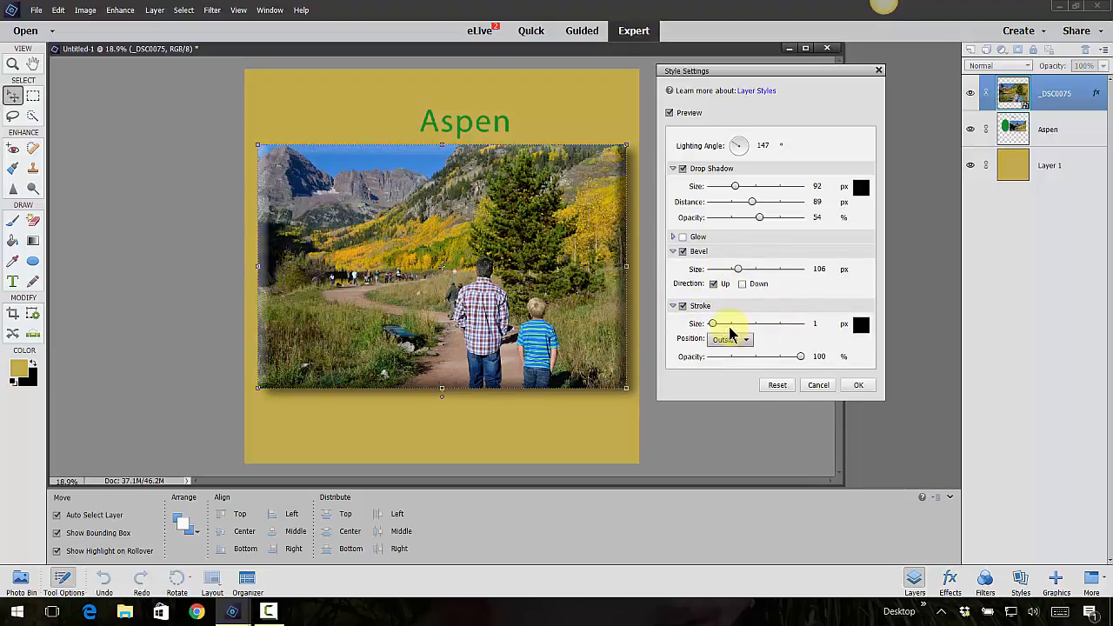
mouse_move(714, 324)
mouse_down()
mouse_move(753, 315)
mouse_move(729, 324)
mouse_up()
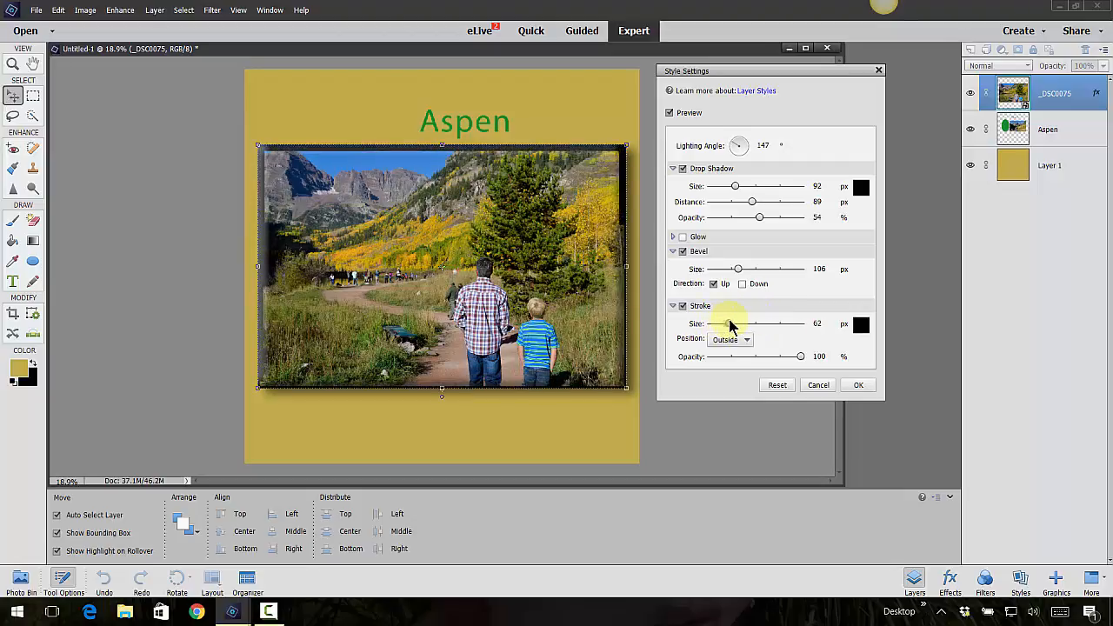
Step: Set the stroke color to the green sampled from the Aspen title text
click(861, 325)
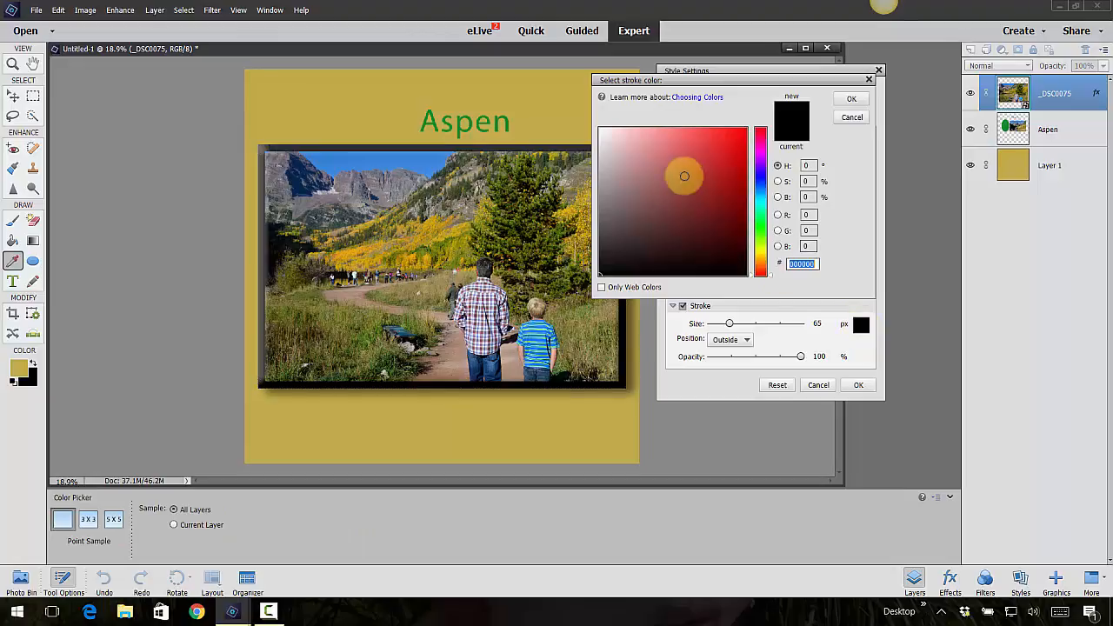
click(510, 125)
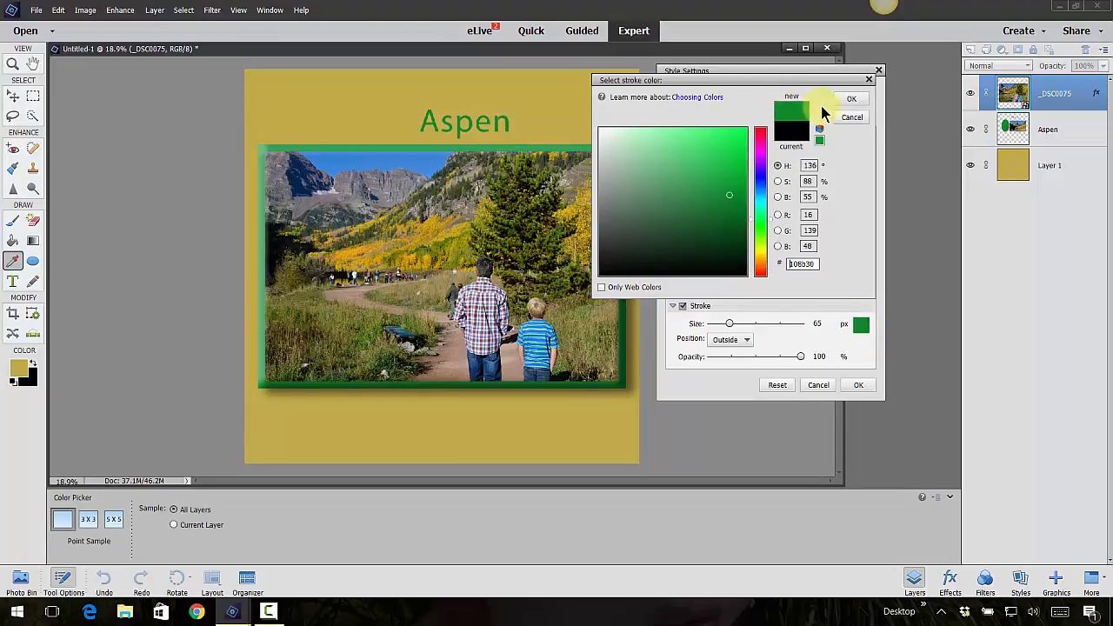
click(849, 99)
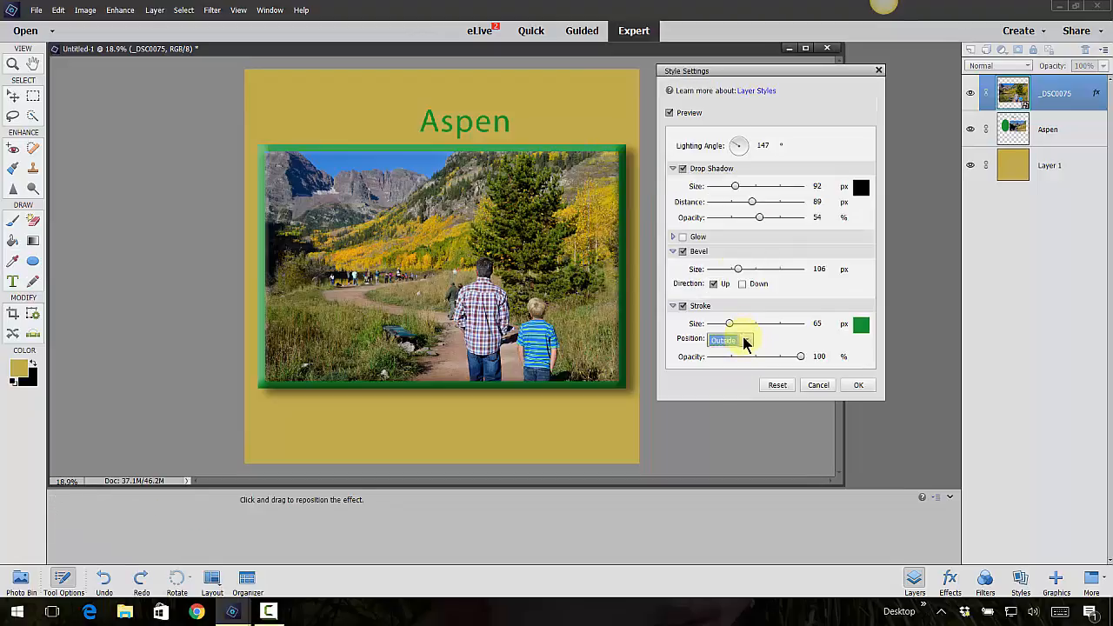
Step: Try the photo's stroke position as Inside, set it to Center, and apply the layer style settings
click(746, 342)
click(727, 349)
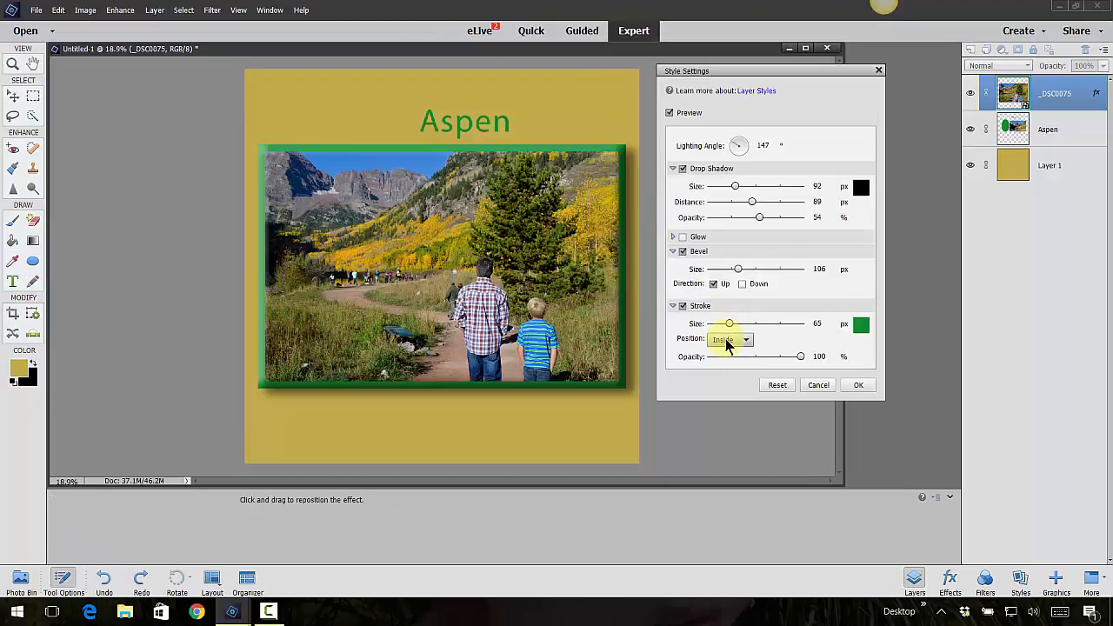
click(728, 341)
click(725, 369)
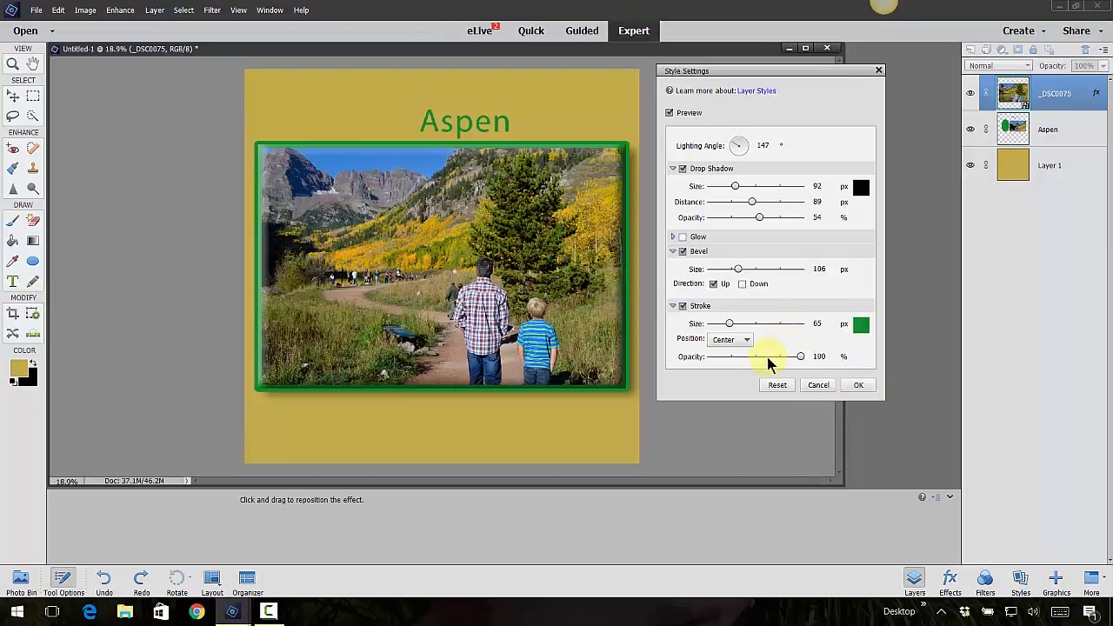
click(858, 385)
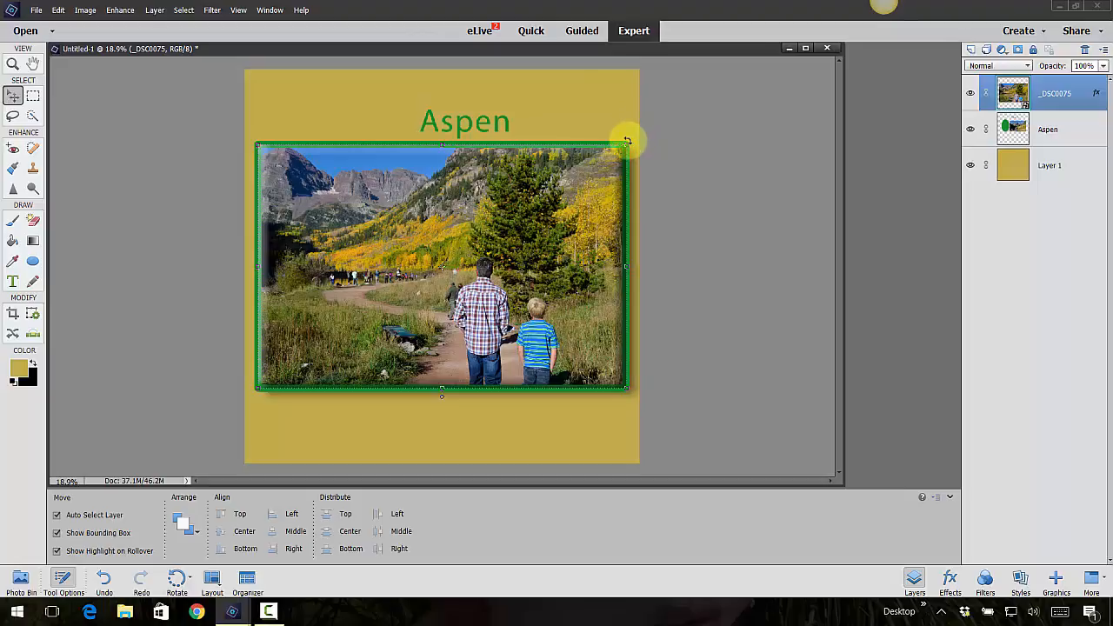
Step: Rotate the styled photo about 14.38° counterclockwise, and switch the _DSC0075 layer's visibility off and on
drag(624, 141, 596, 87)
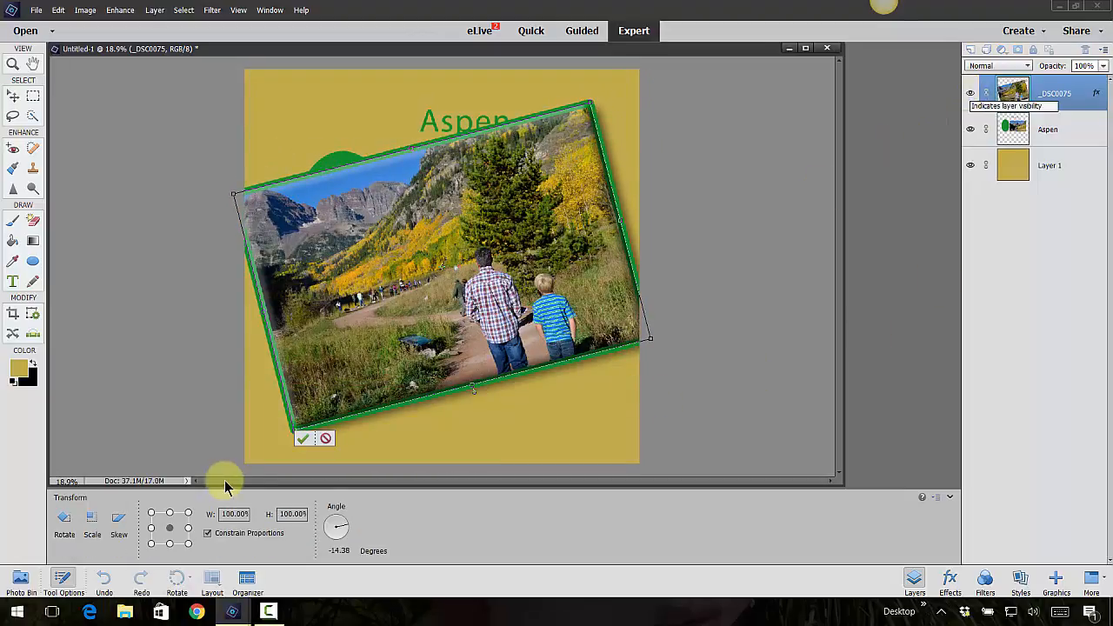
click(302, 440)
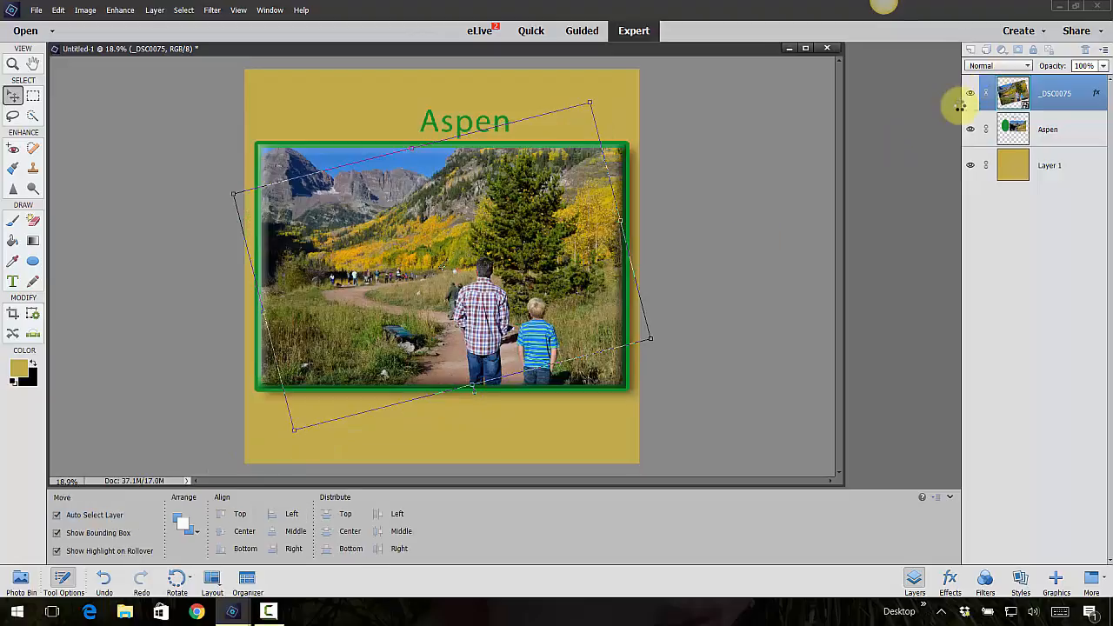
click(971, 93)
click(970, 93)
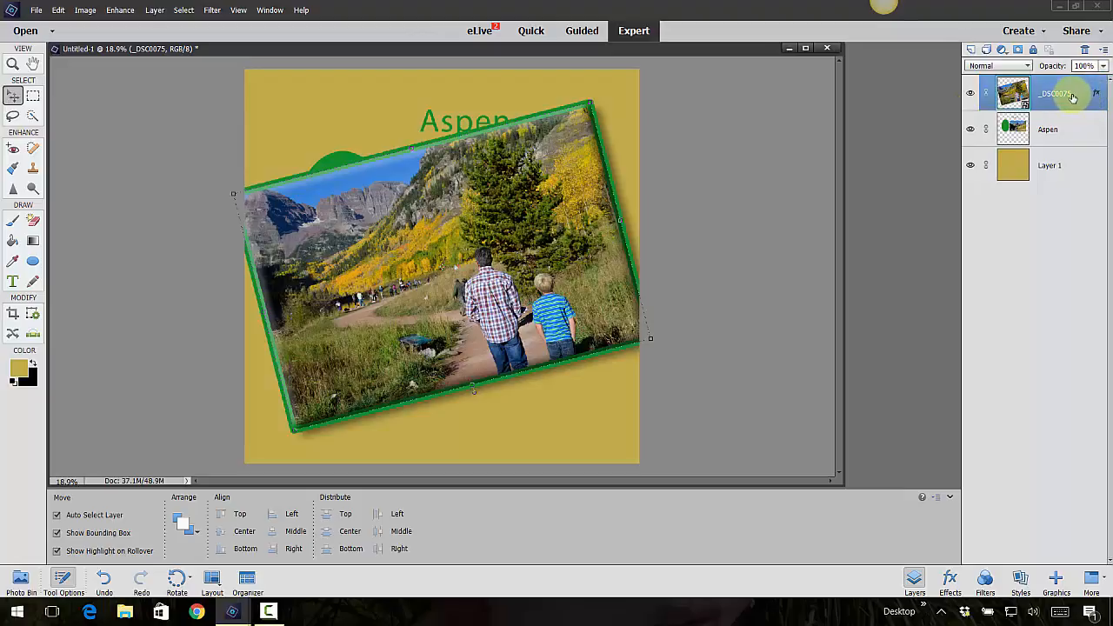
Step: Delete the _DSC0075 layer from the document
drag(1078, 97, 1085, 51)
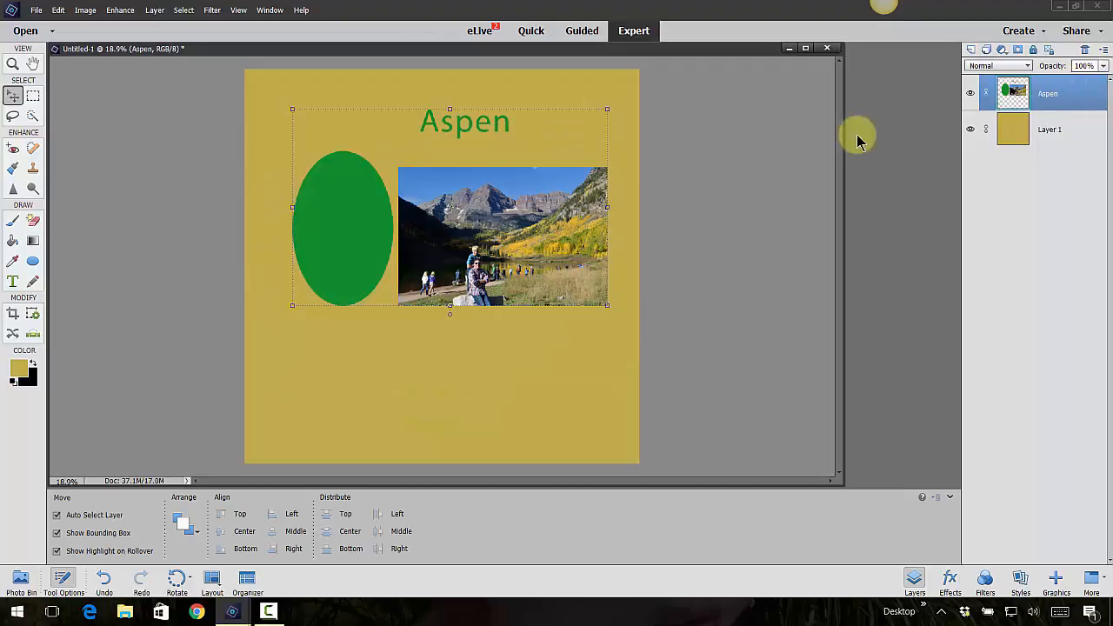